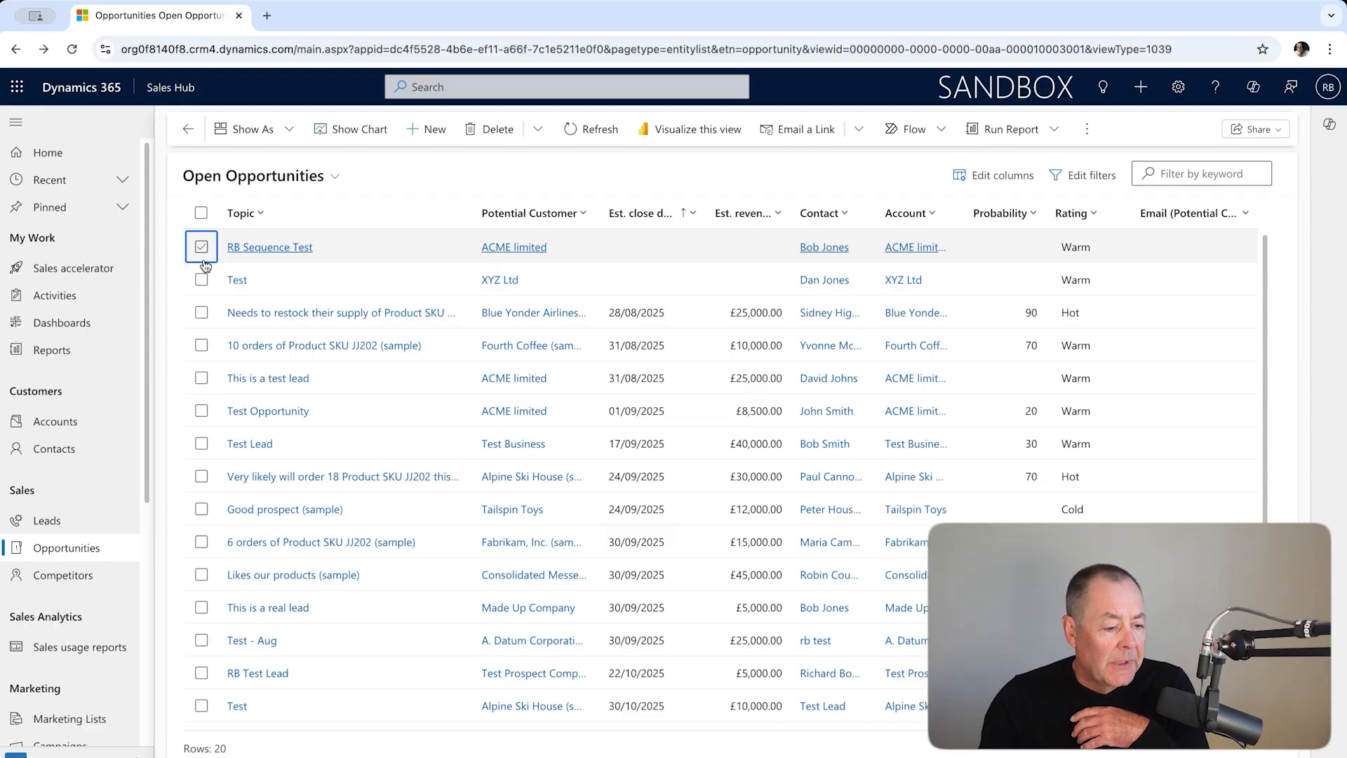
# Step: Start connecting the RB Sequence Test opportunity to a sequence and choose to create a new sequence
pyautogui.click(203, 260)
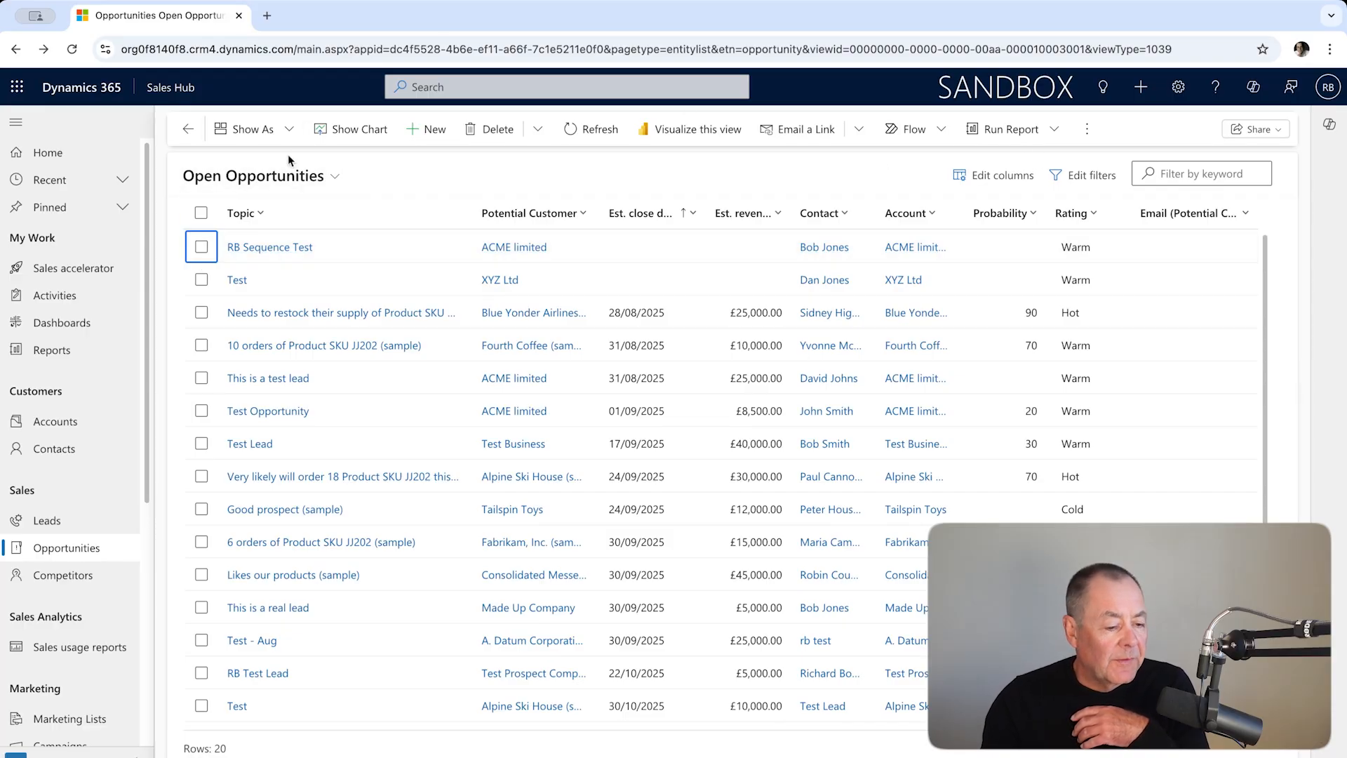
pyautogui.click(207, 248)
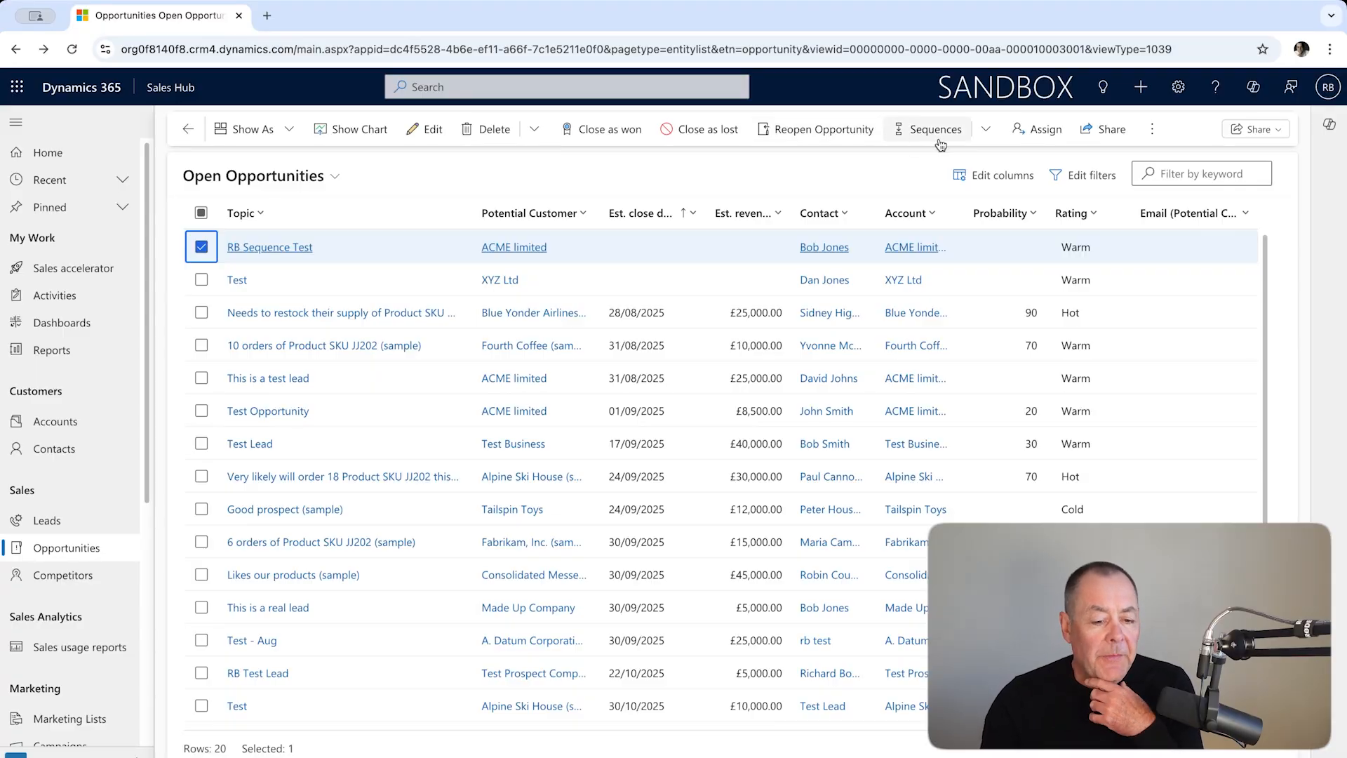
pyautogui.click(985, 132)
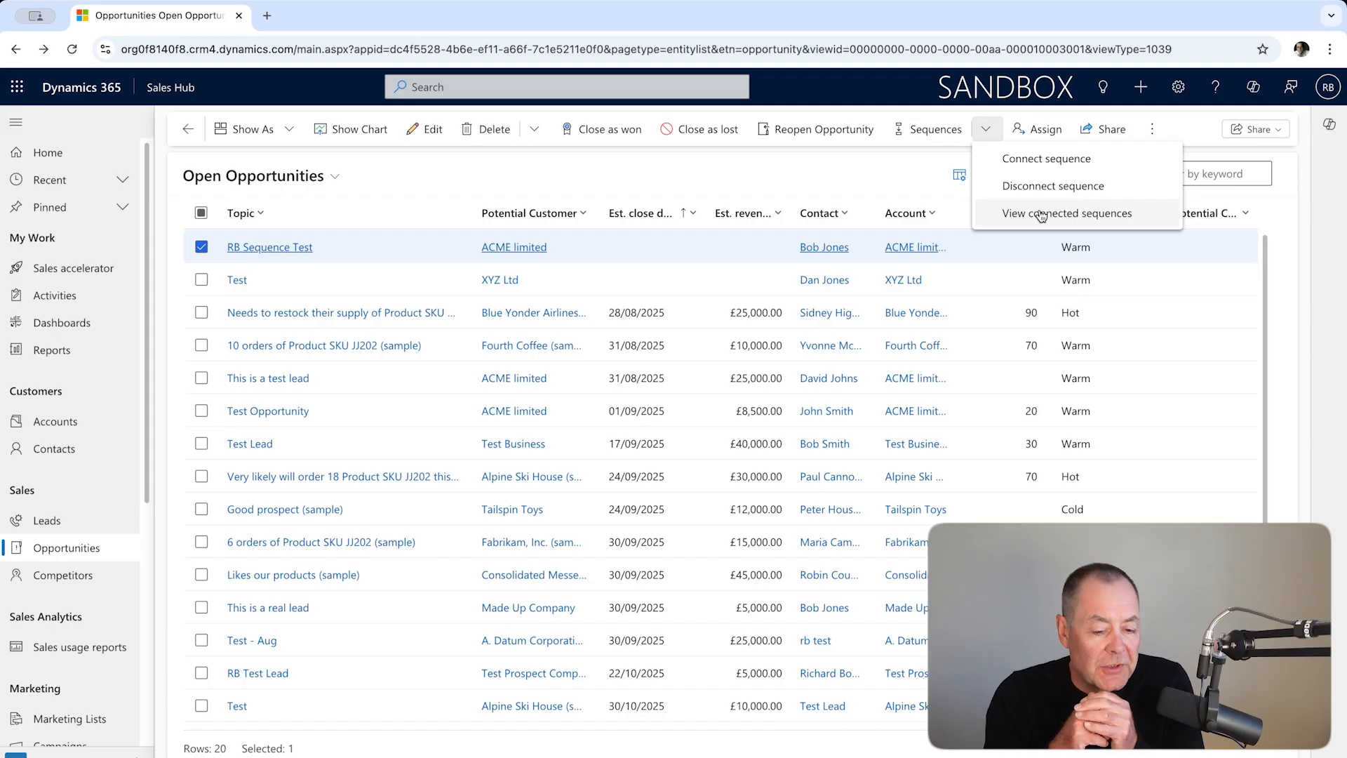
pyautogui.click(1018, 161)
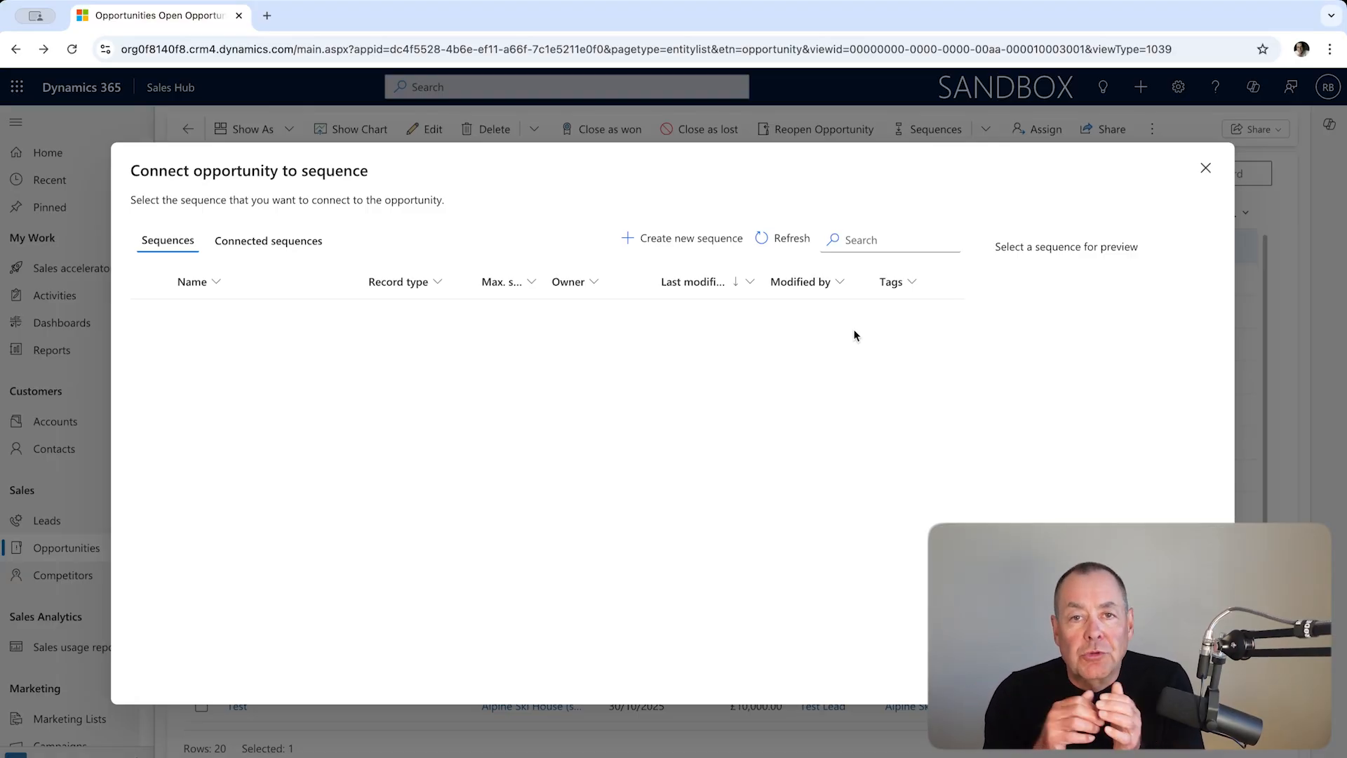
pyautogui.click(706, 253)
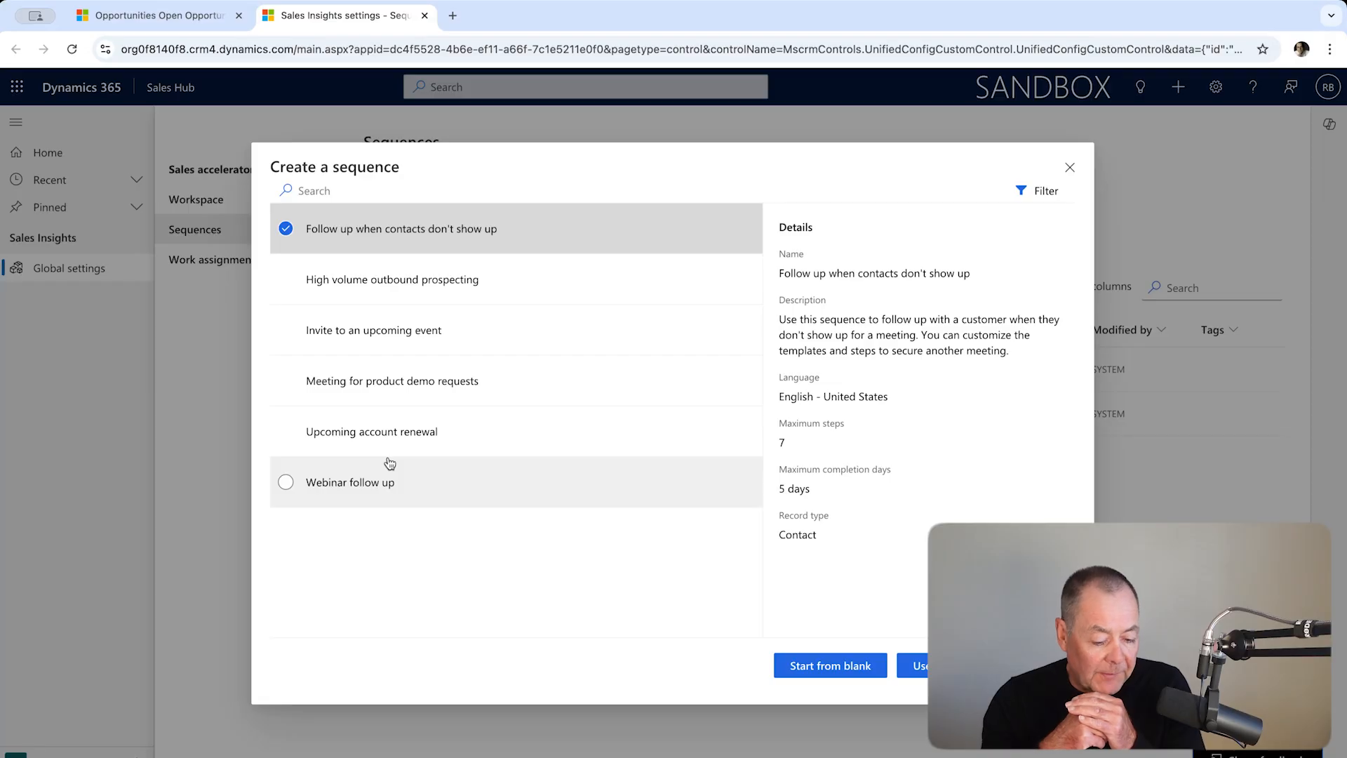
# Step: Create a blank sequence named RB Test with Opportunity as its record type
pyautogui.click(818, 668)
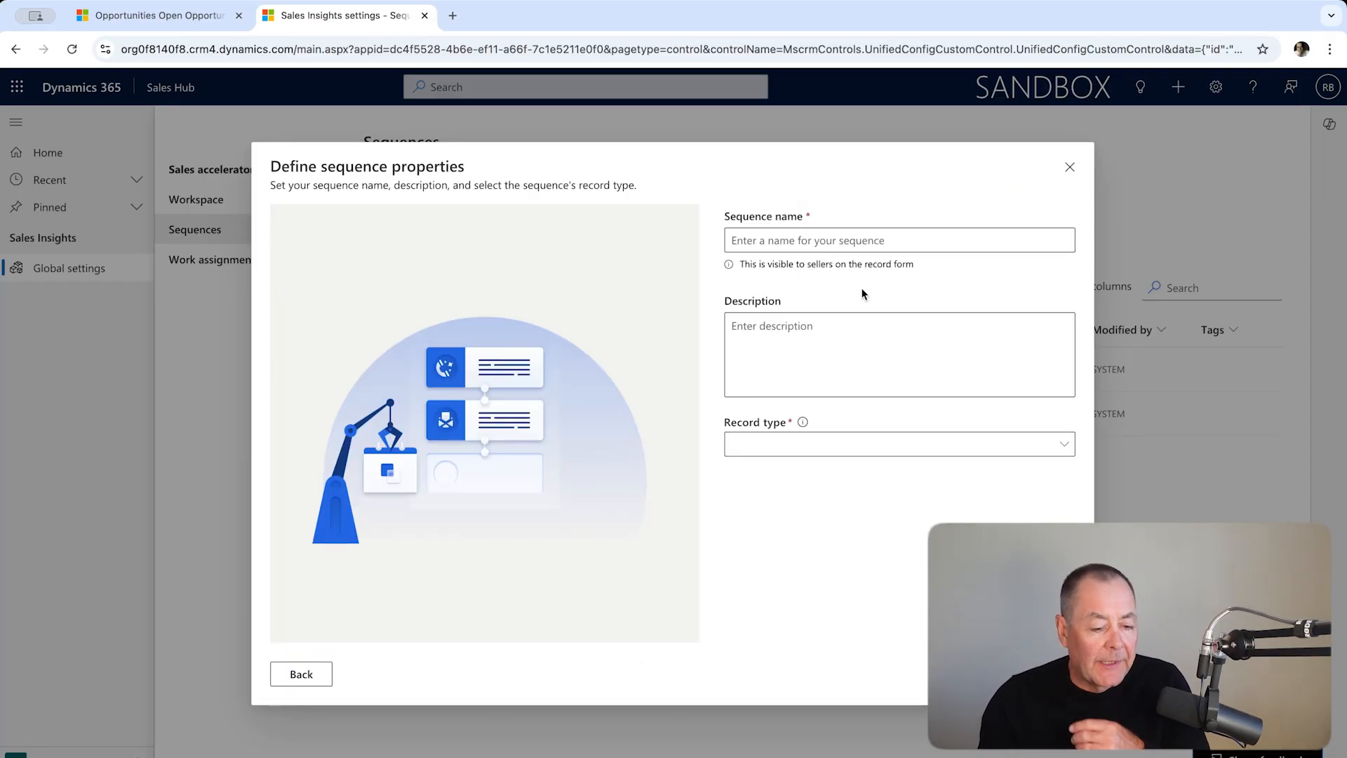
pyautogui.click(834, 241)
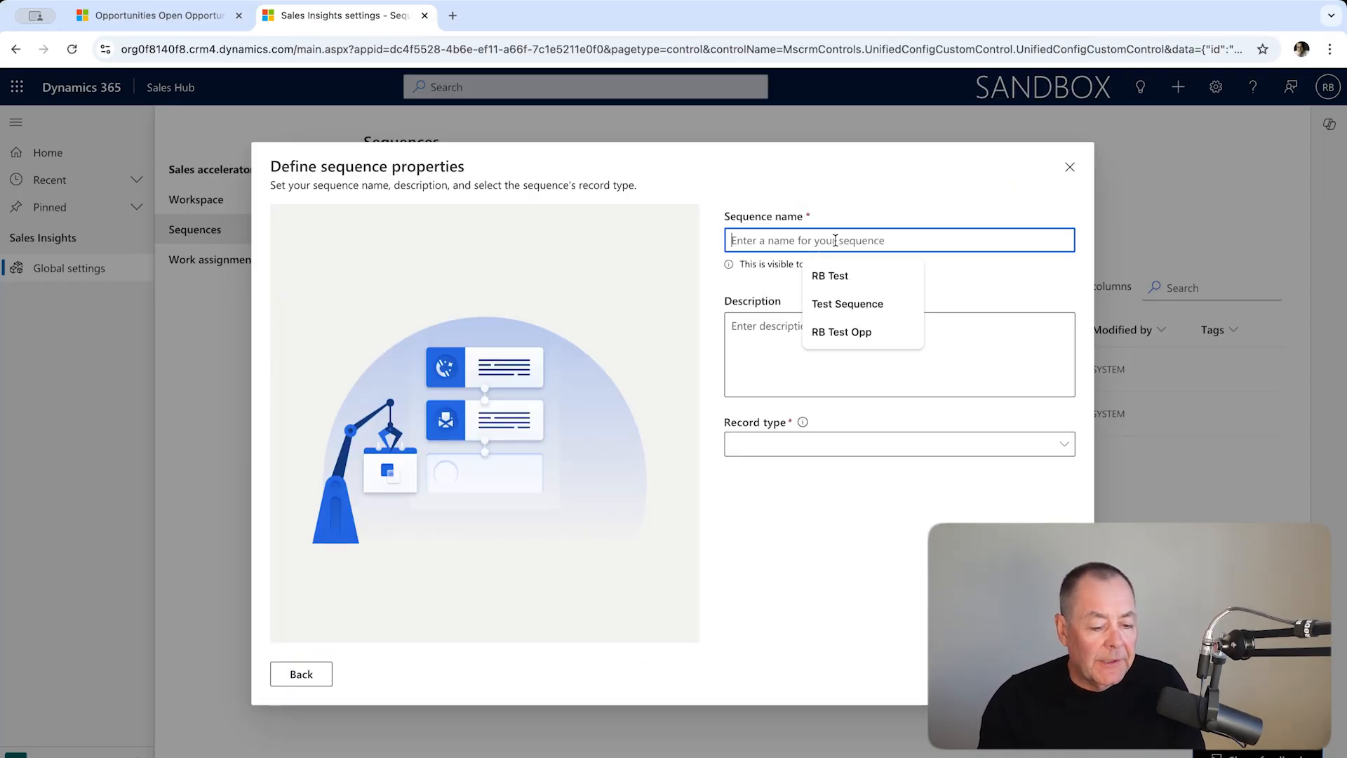
pyautogui.click(857, 273)
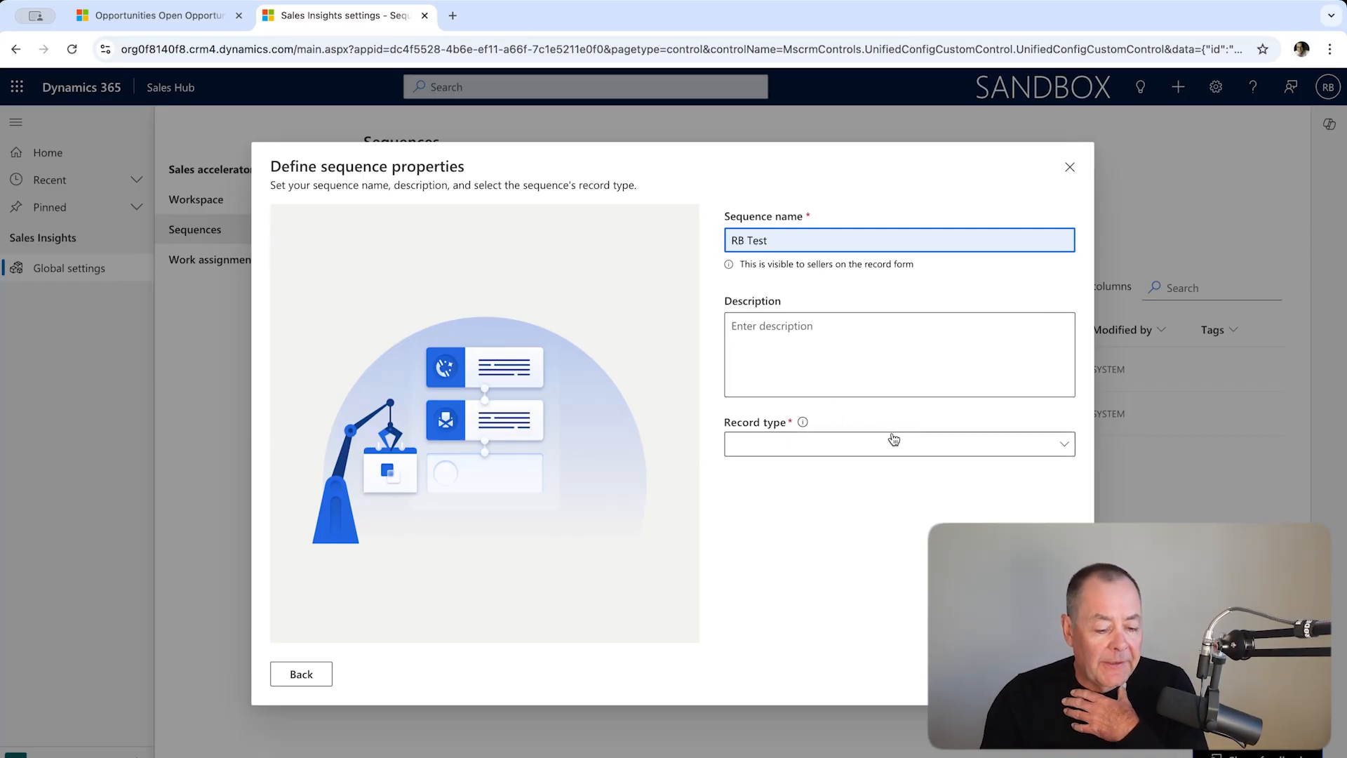
pyautogui.click(1055, 450)
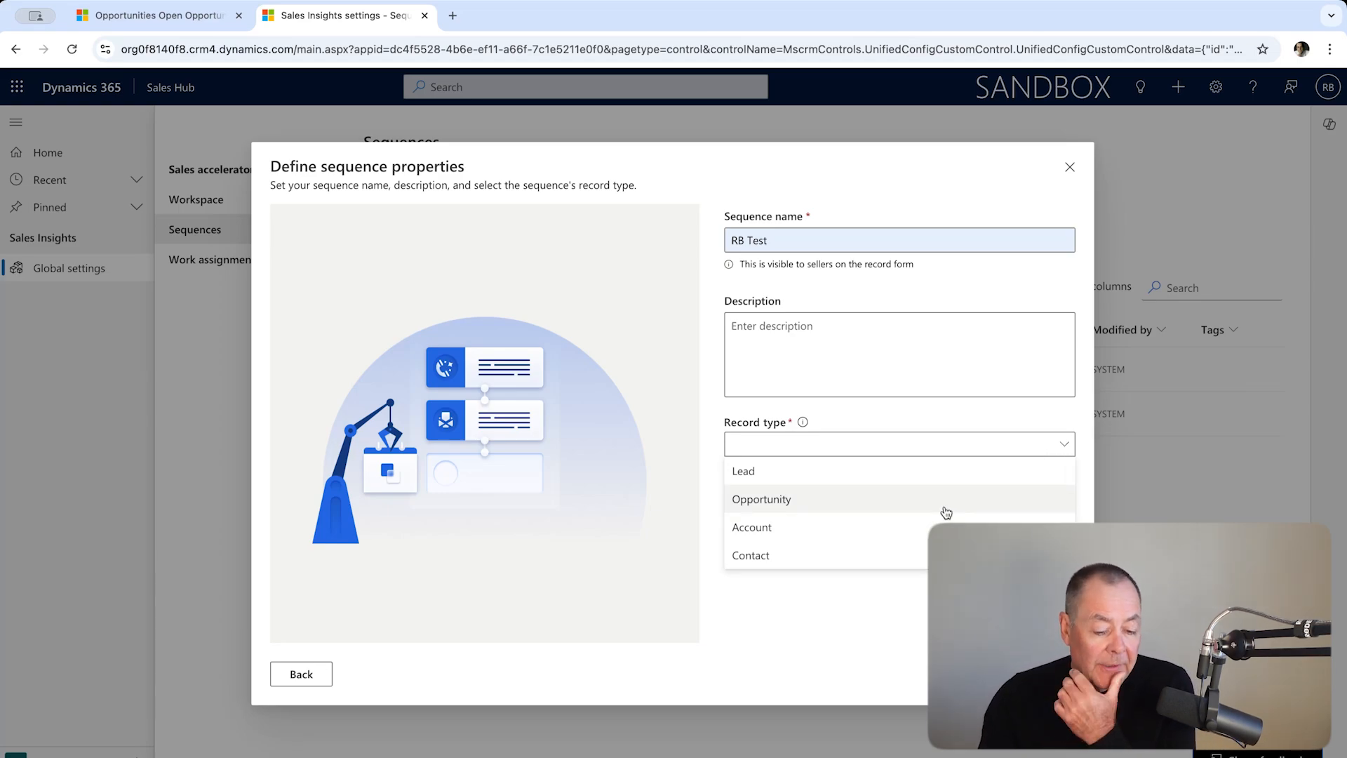
pyautogui.click(947, 507)
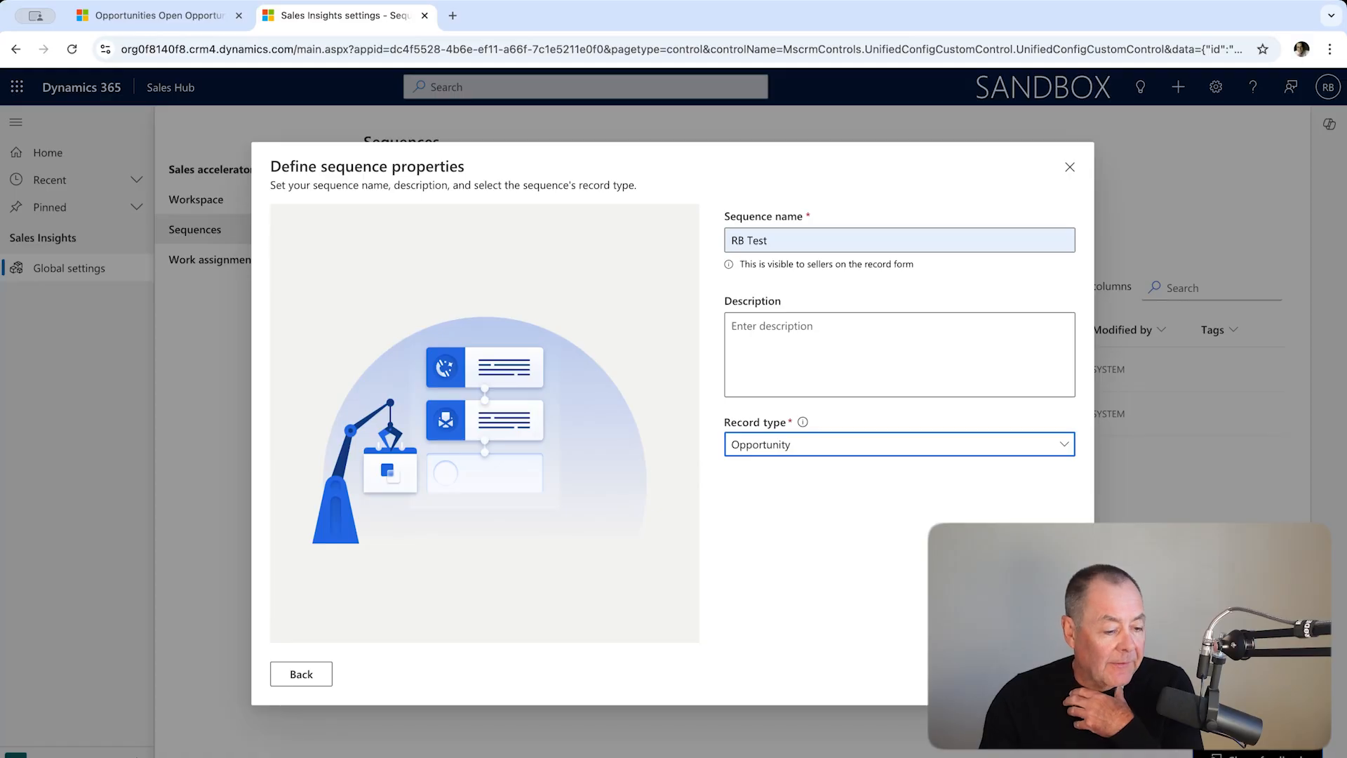
pyautogui.click(1042, 673)
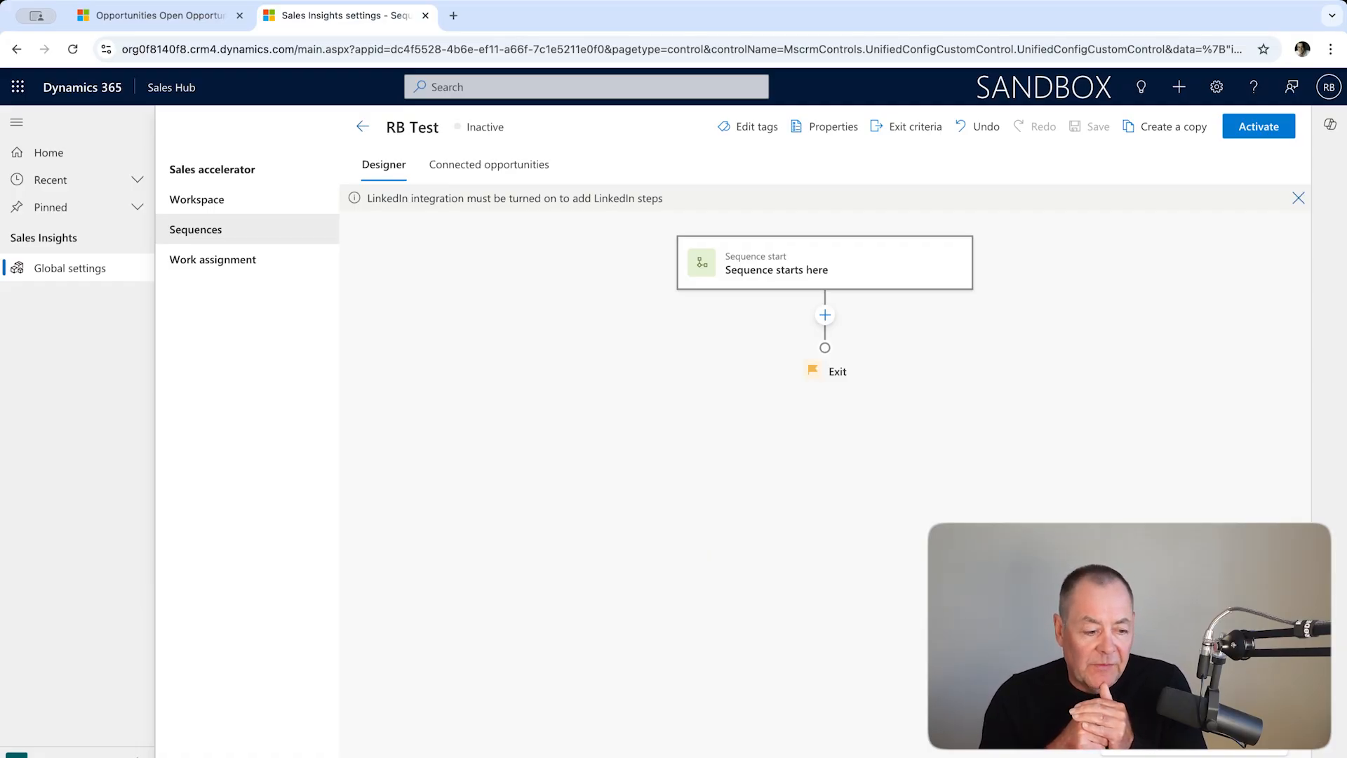
# Step: Add a Complete a task step titled Conduct Research after the sequence start
pyautogui.click(825, 316)
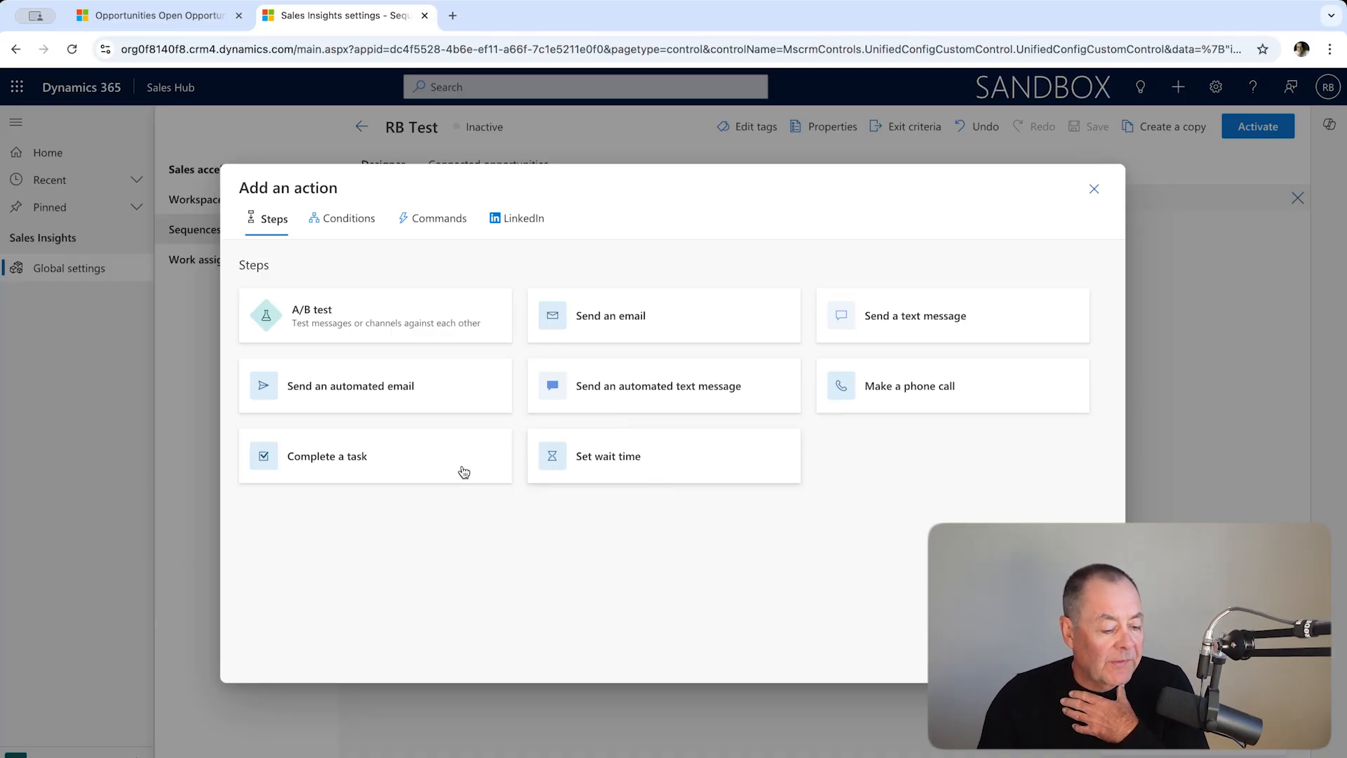
pyautogui.click(372, 460)
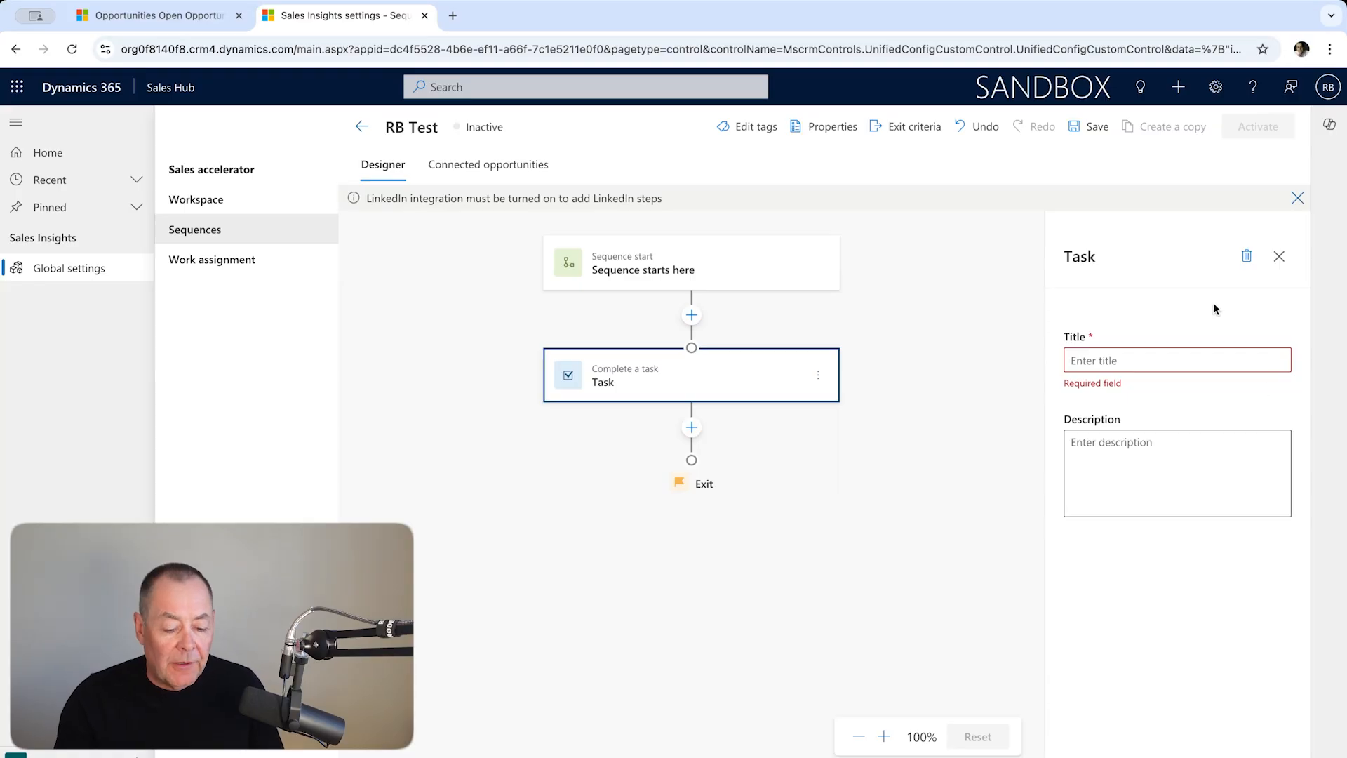
pyautogui.click(1124, 360)
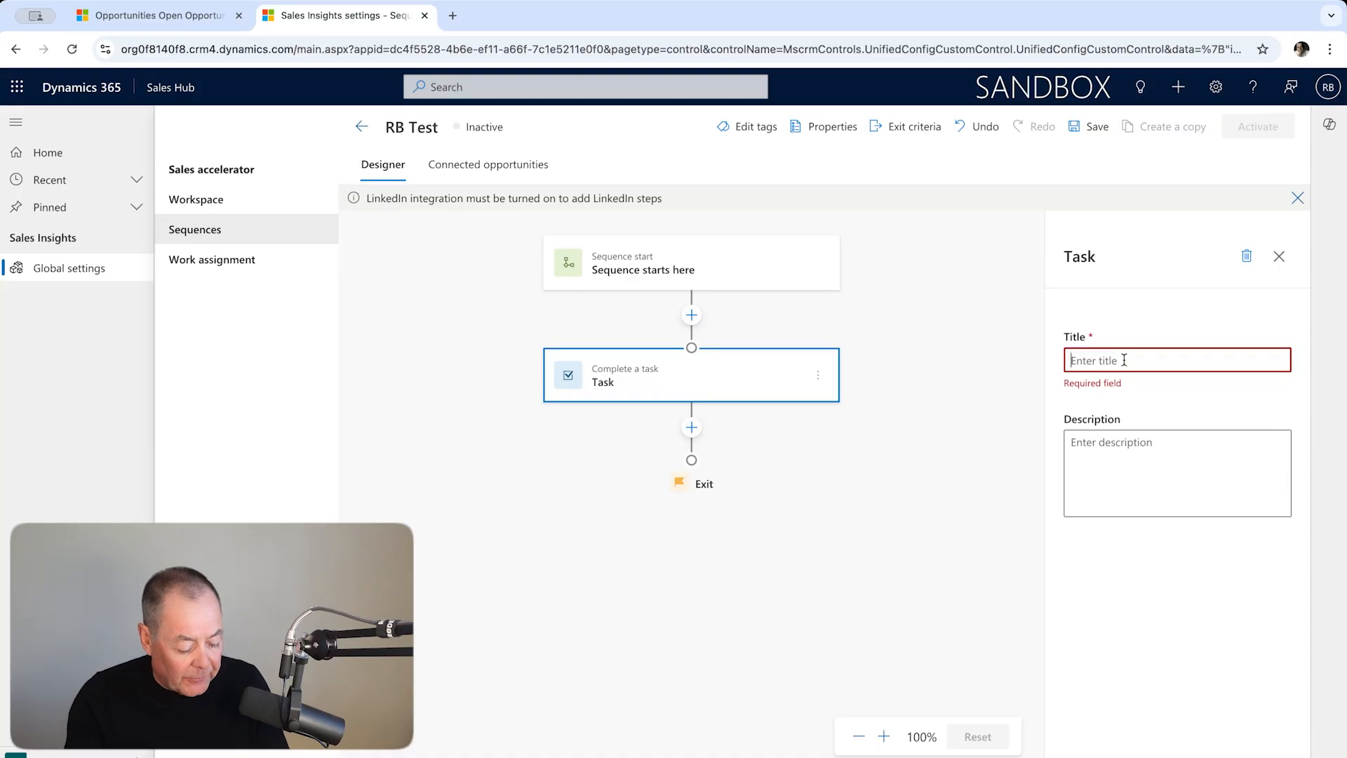
pyautogui.write('Condu')
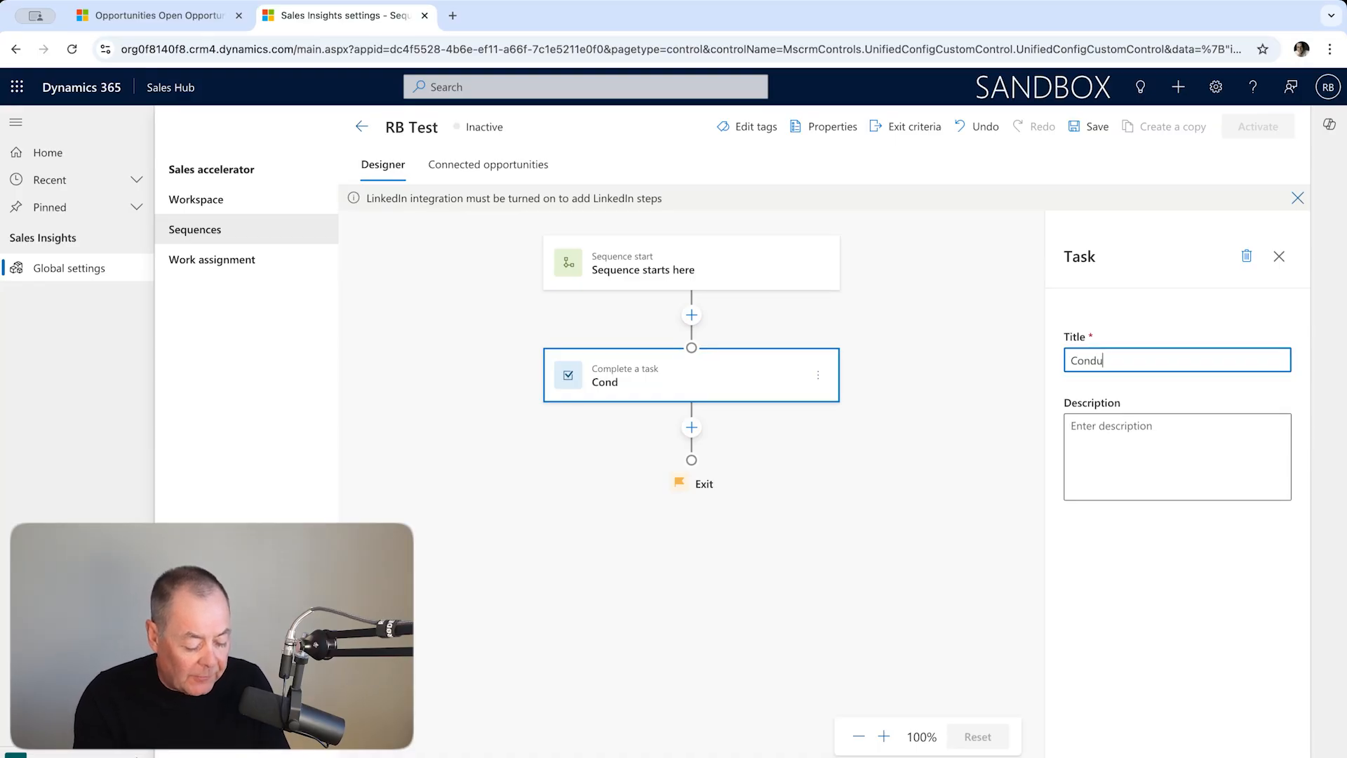
pyautogui.write('ct Rese')
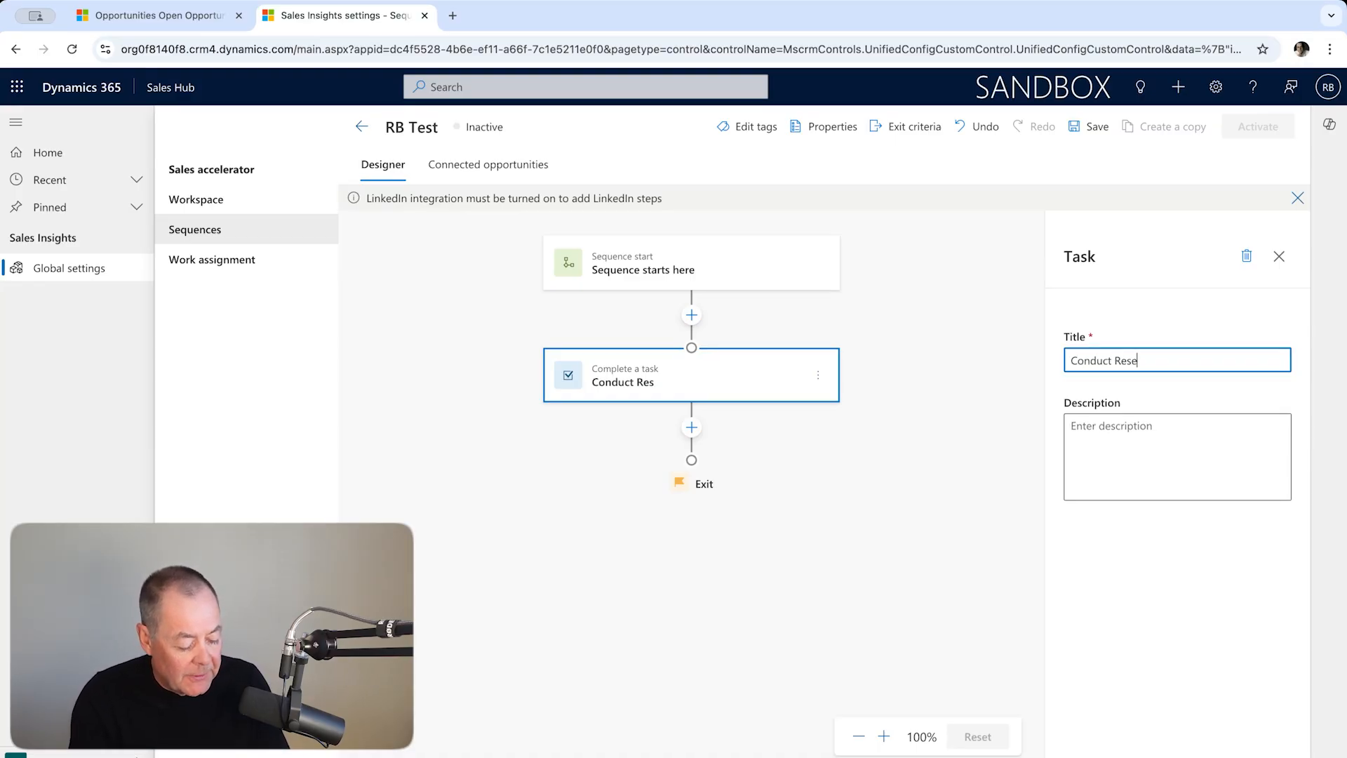
pyautogui.write('arch')
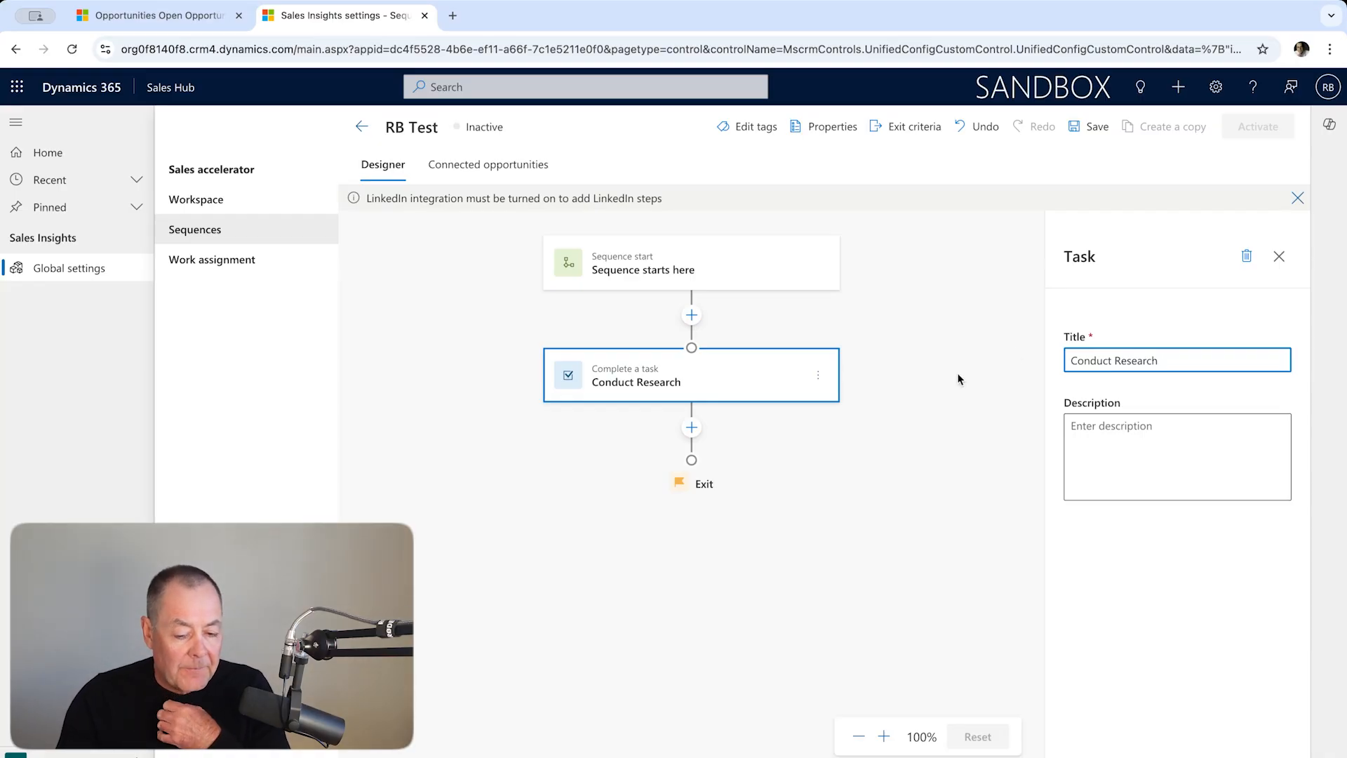
pyautogui.click(1279, 261)
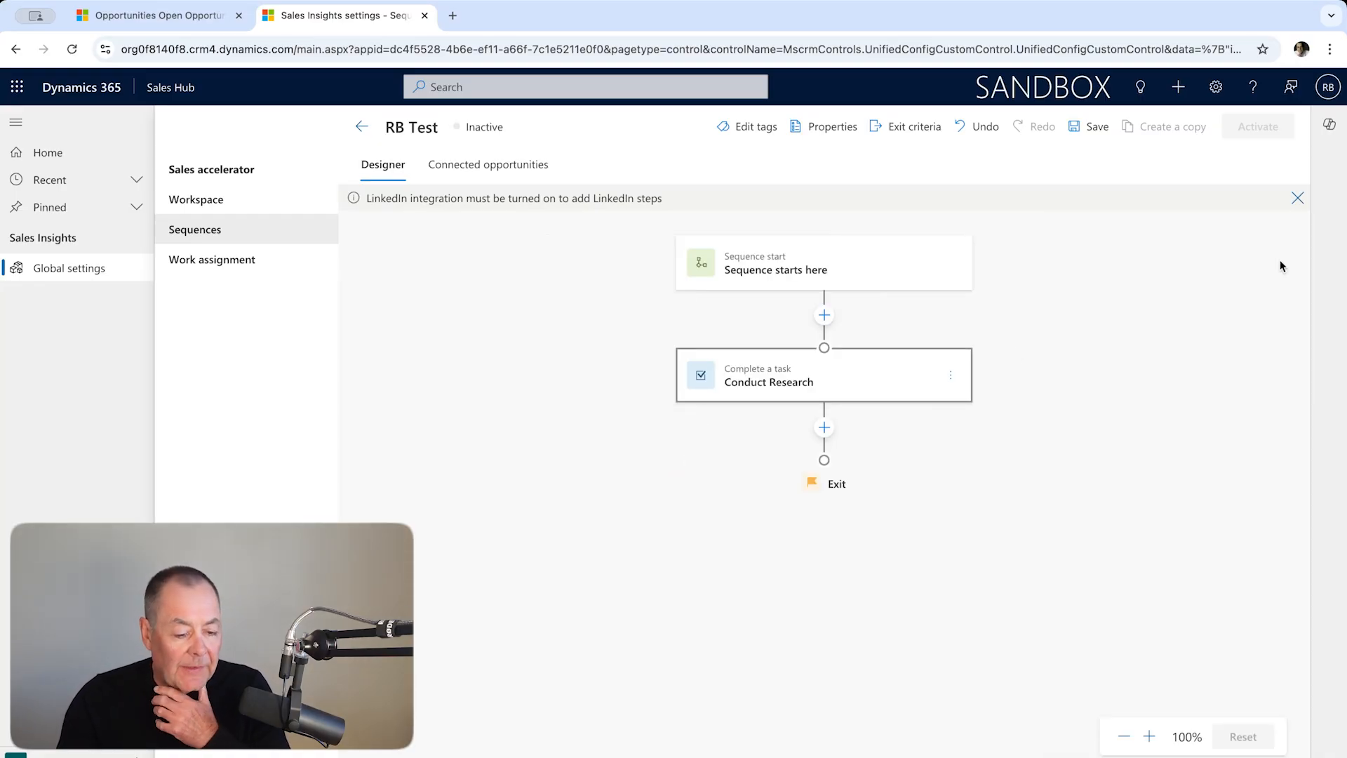
# Step: Add a Send an email step titled Intro Email after the Conduct Research task
pyautogui.click(824, 434)
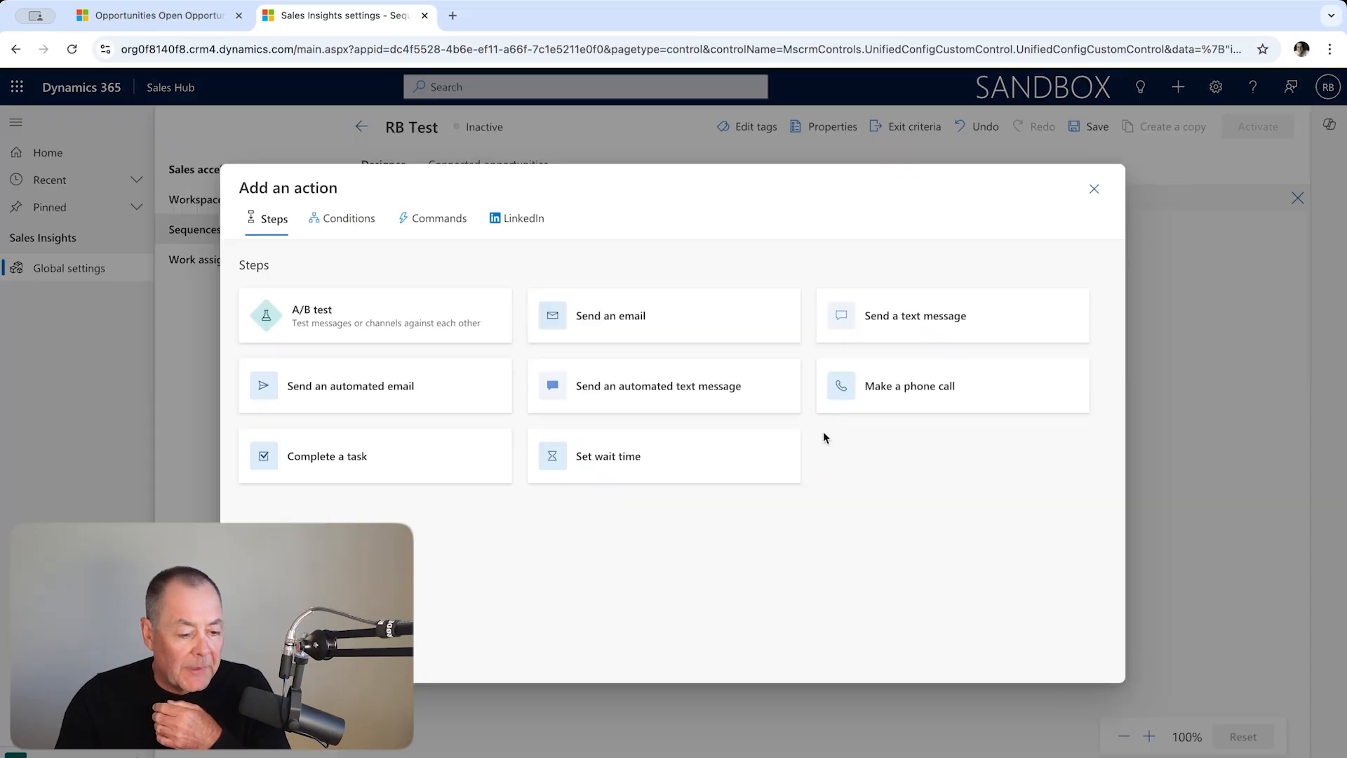
pyautogui.click(608, 323)
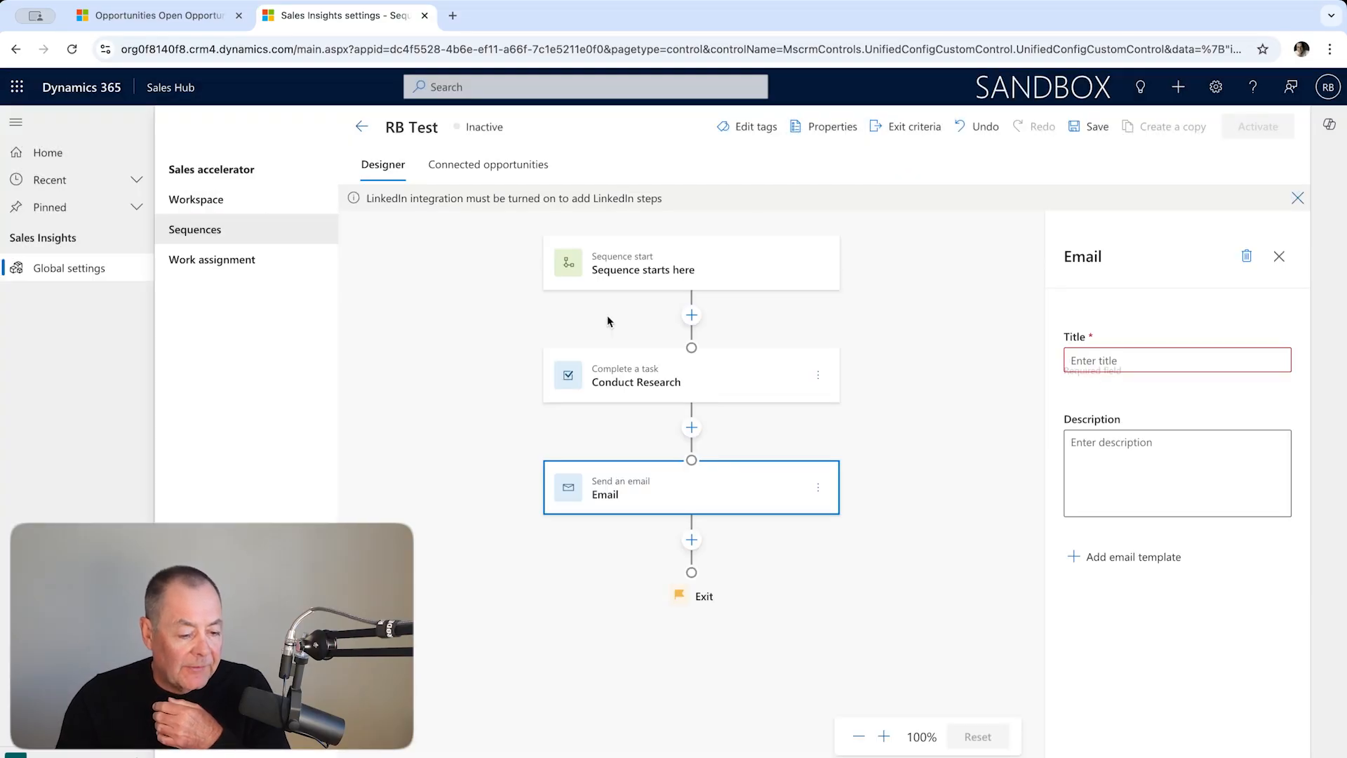
pyautogui.click(1168, 363)
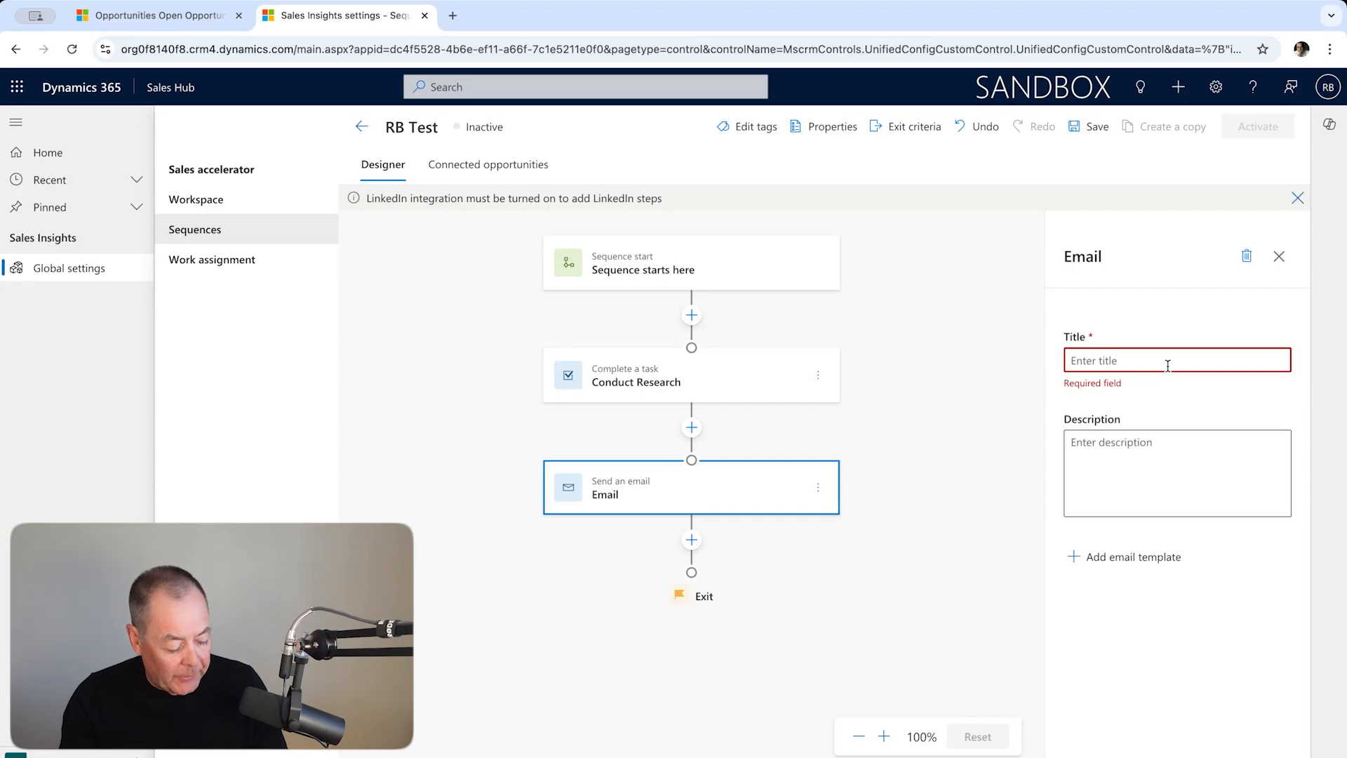
pyautogui.write('Intro ')
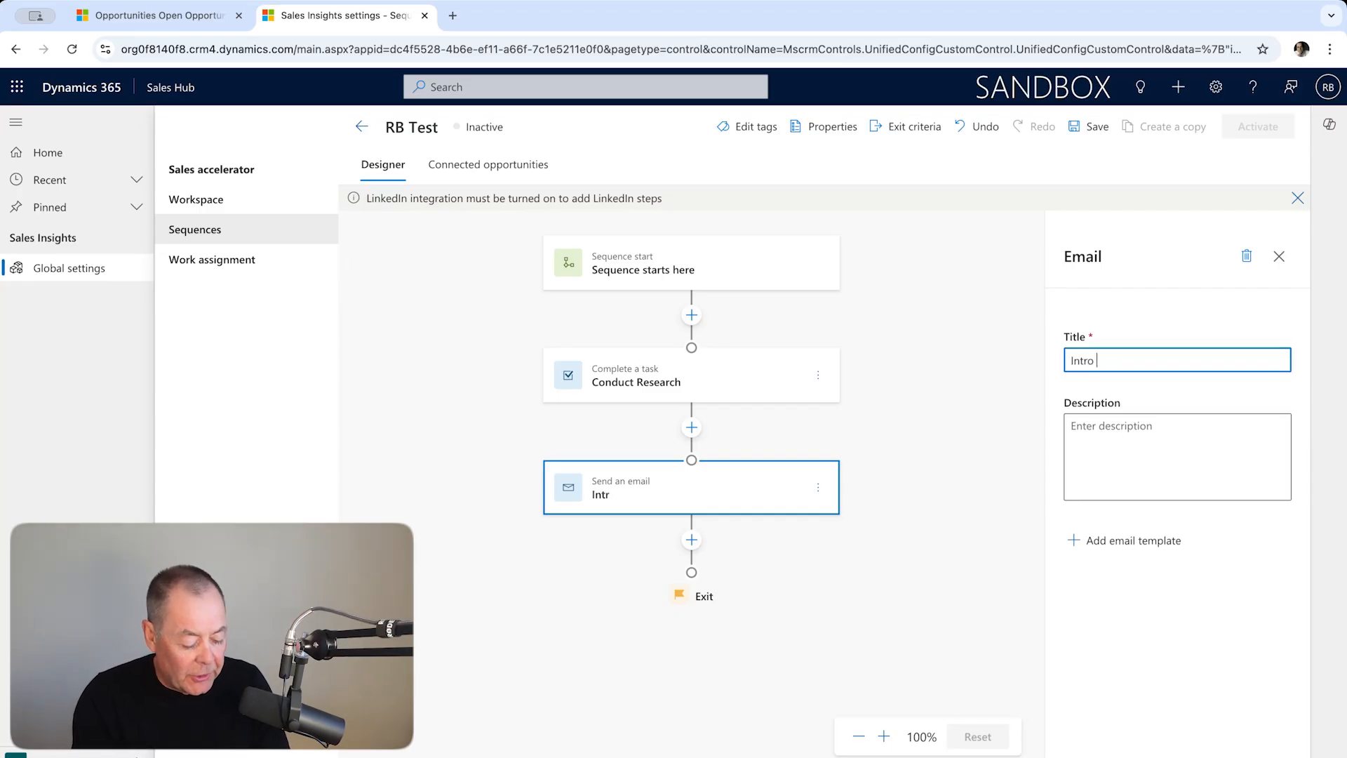
pyautogui.write('Email')
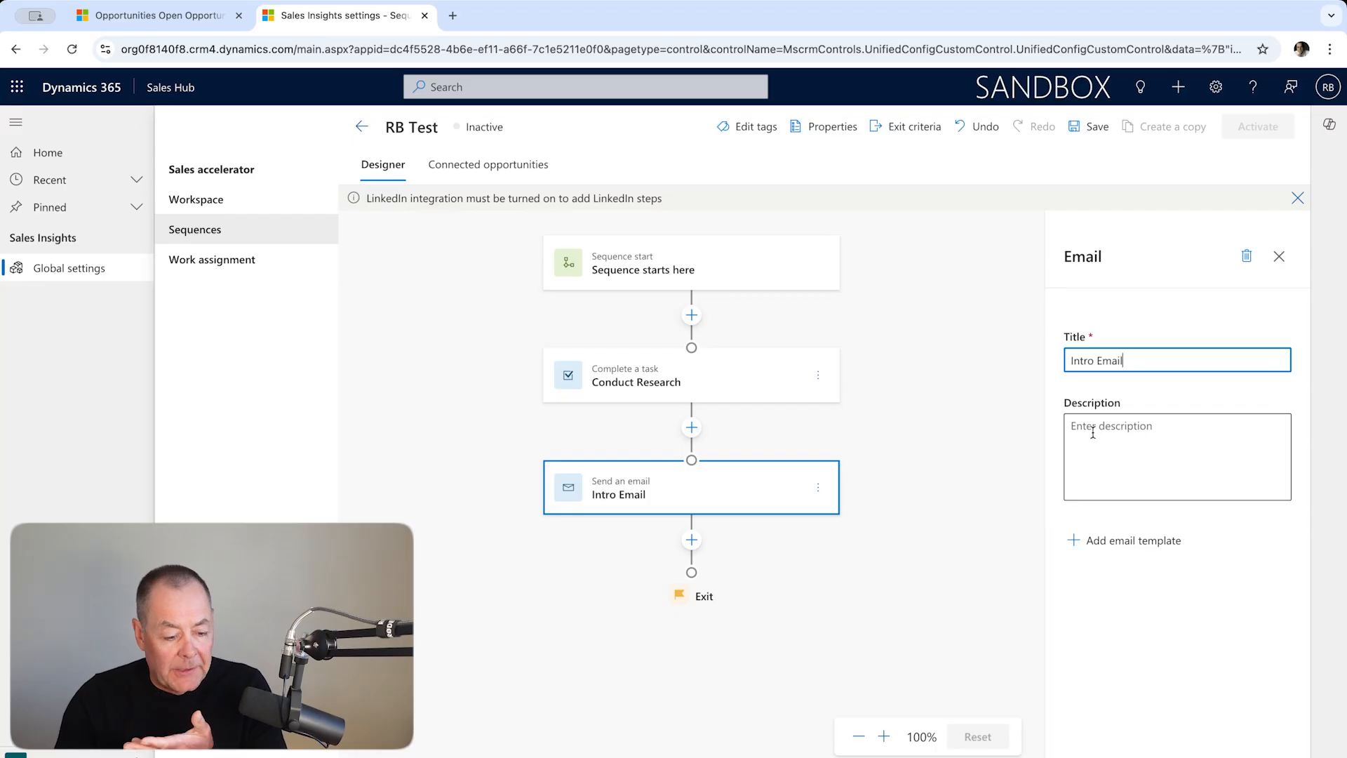
# Step: Apply the Follow-Up to Our Meeting email template to the Intro Email step
pyautogui.click(1091, 544)
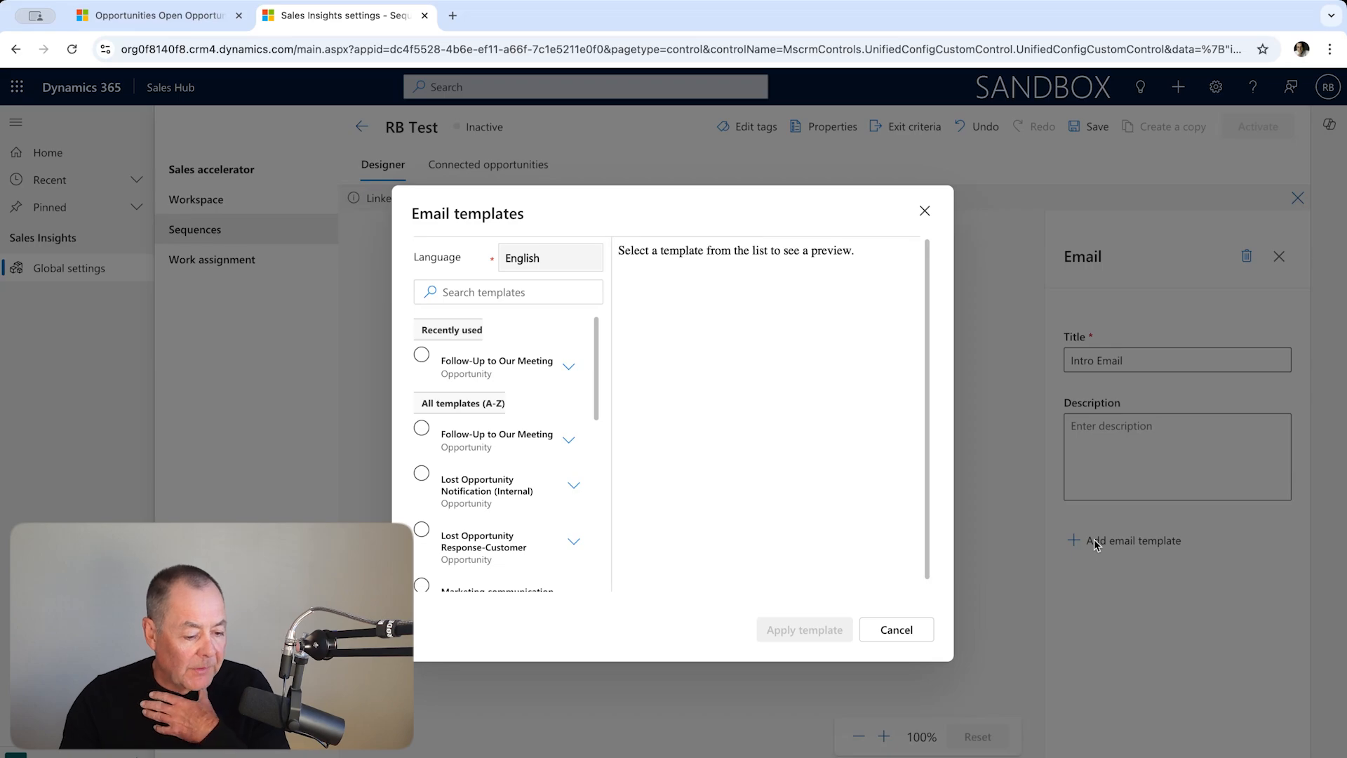
pyautogui.click(554, 474)
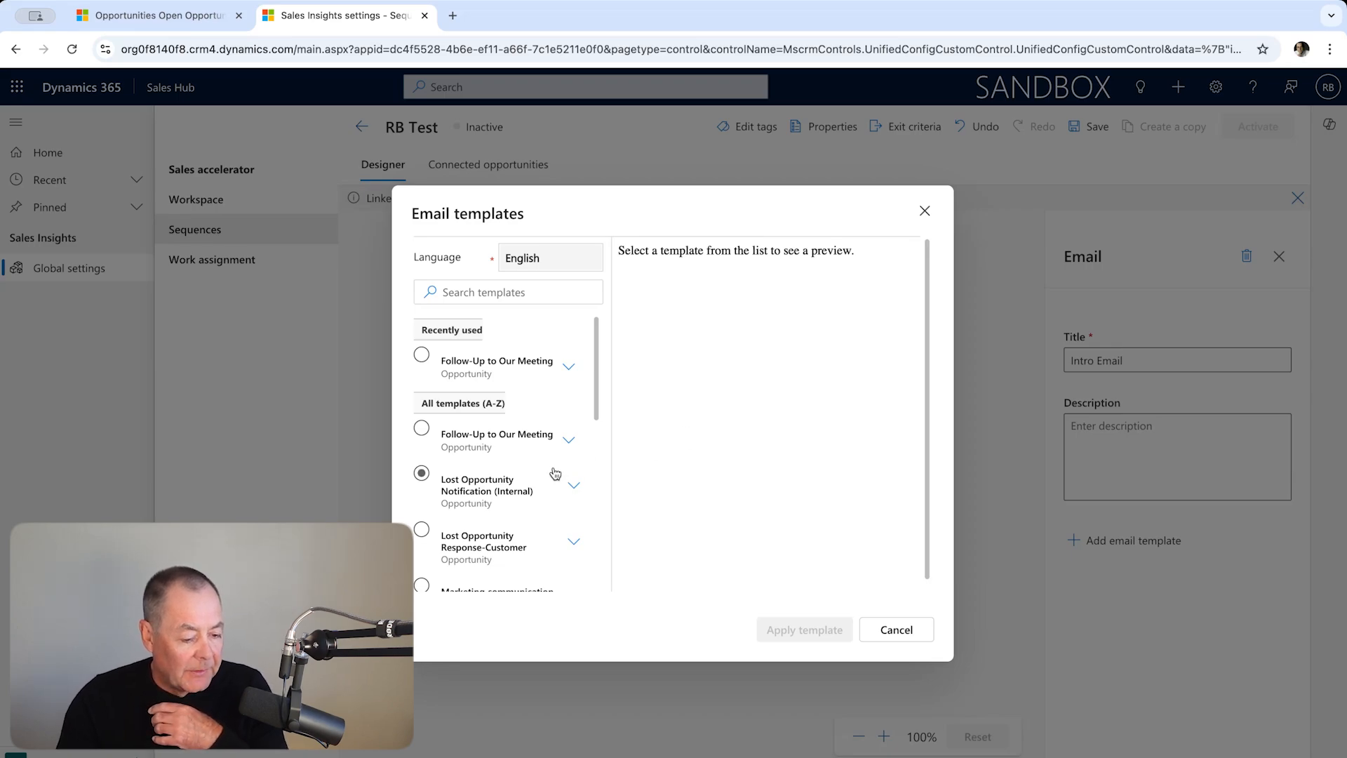
pyautogui.scroll(-1, 554, 472)
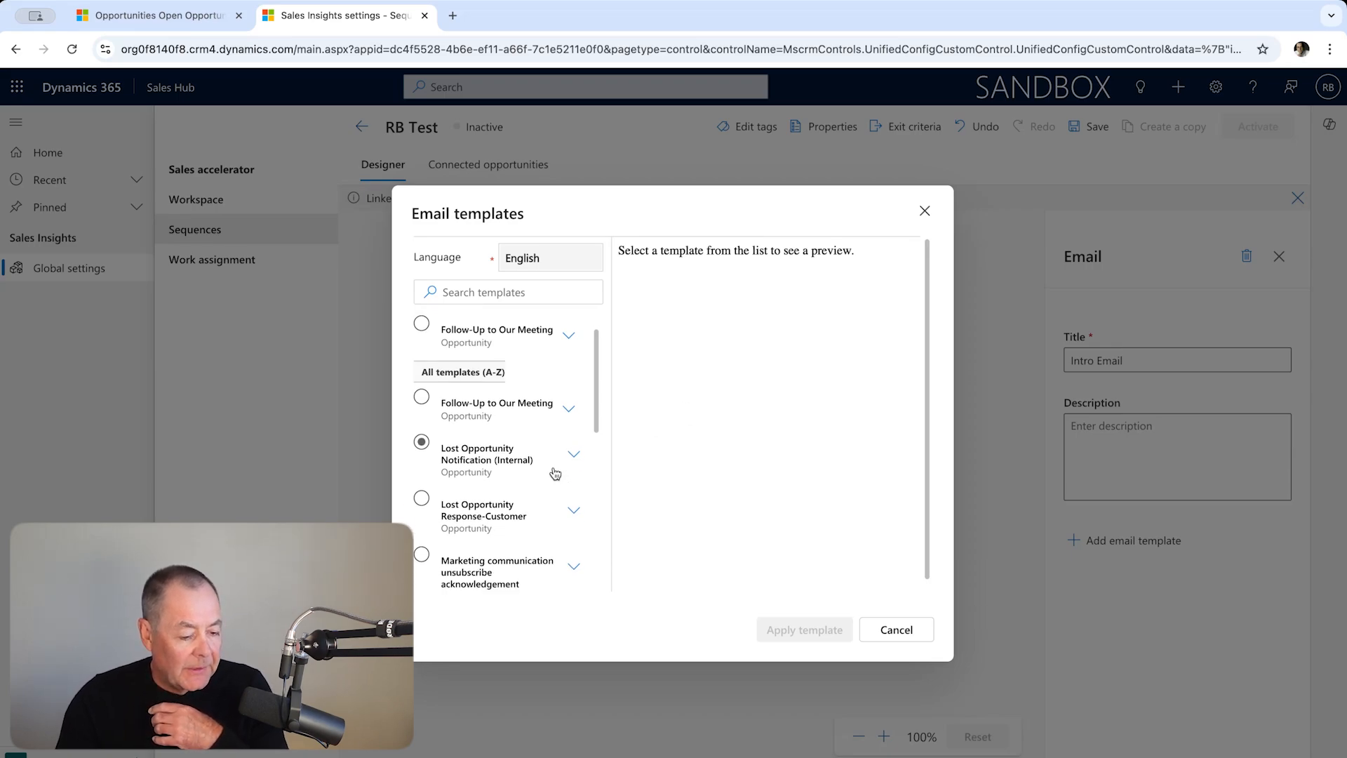
pyautogui.click(422, 400)
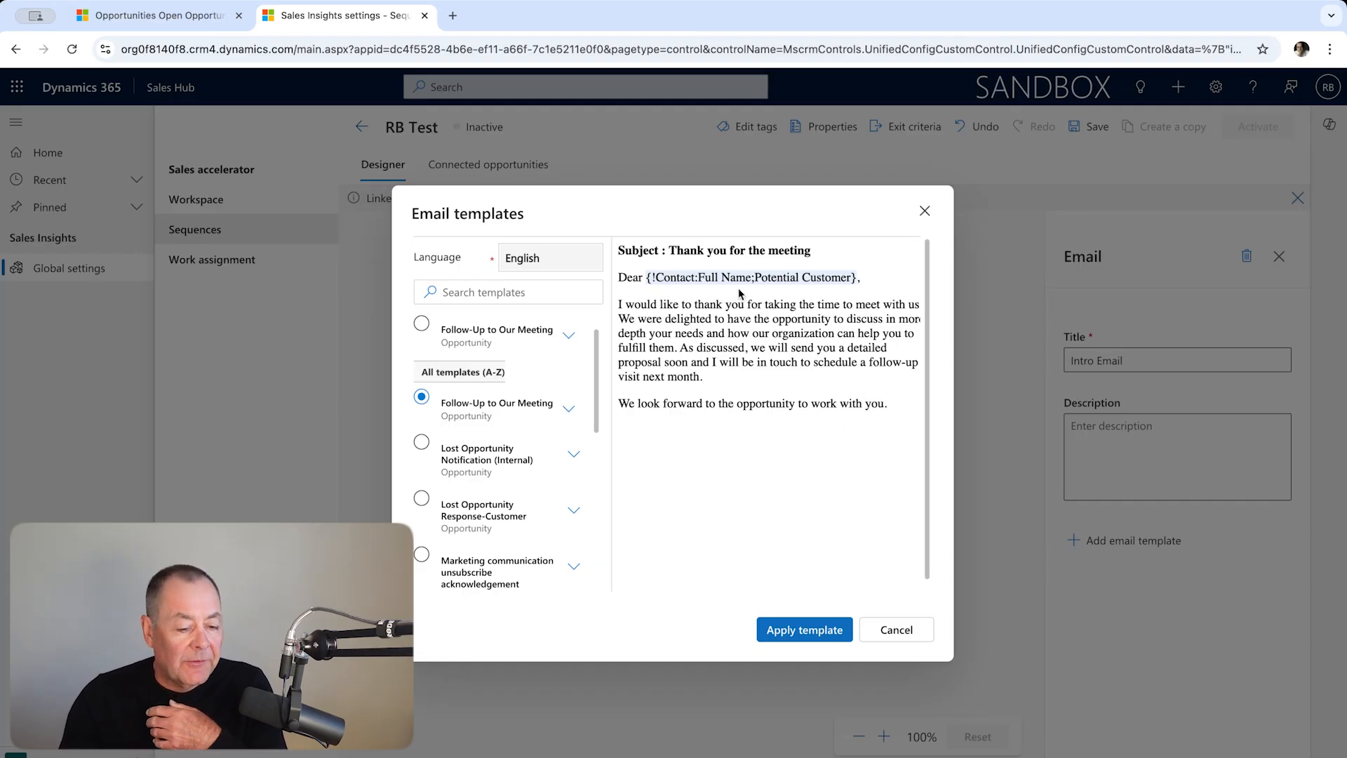
pyautogui.click(829, 625)
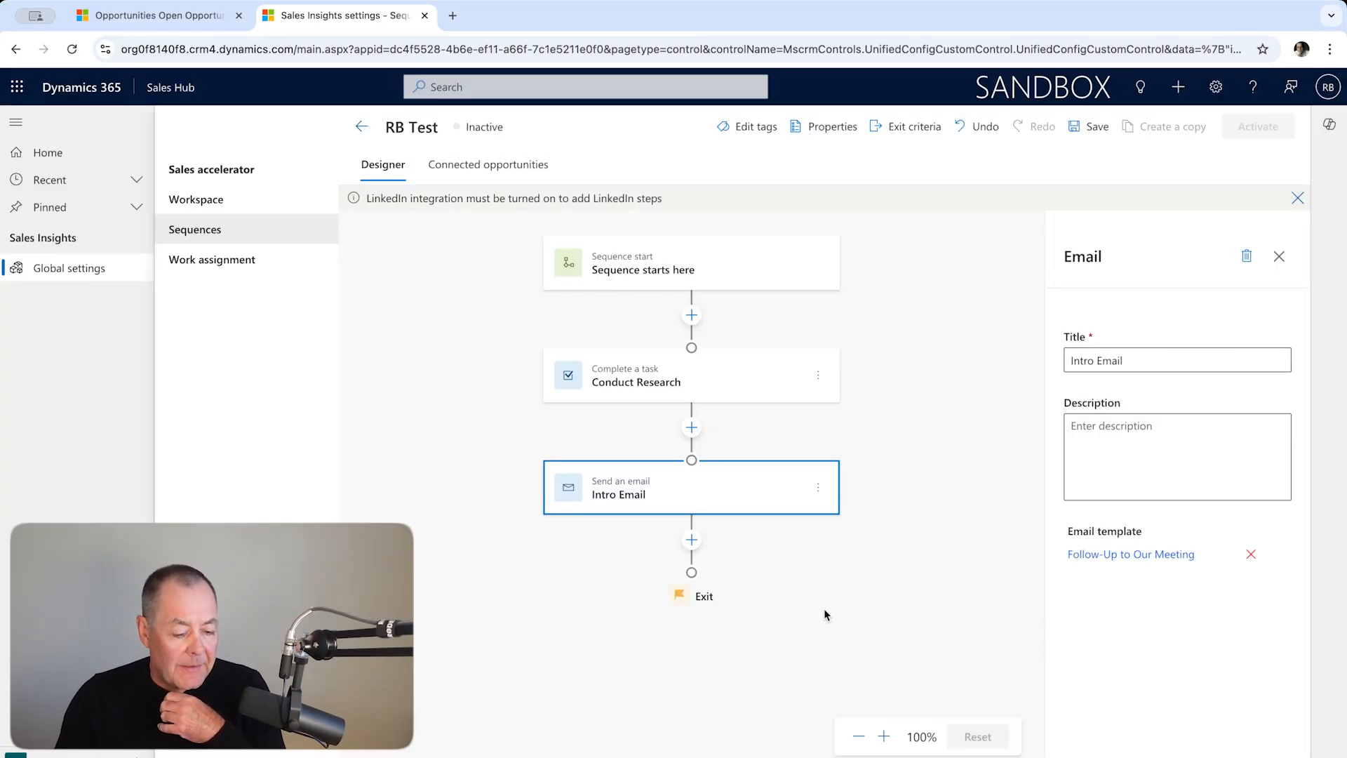
# Step: Add a wait time of 3 days after the Intro Email step
pyautogui.click(692, 540)
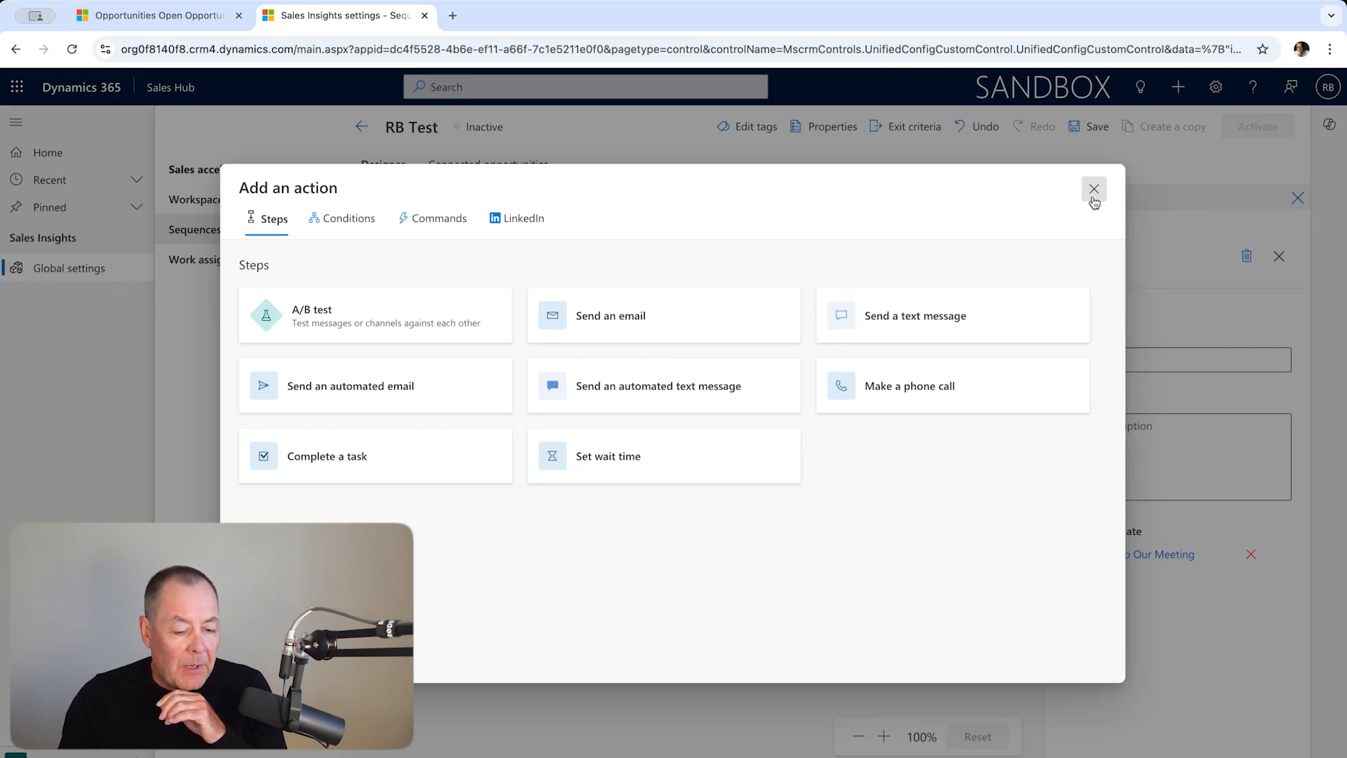
pyautogui.click(1093, 190)
pyautogui.click(693, 542)
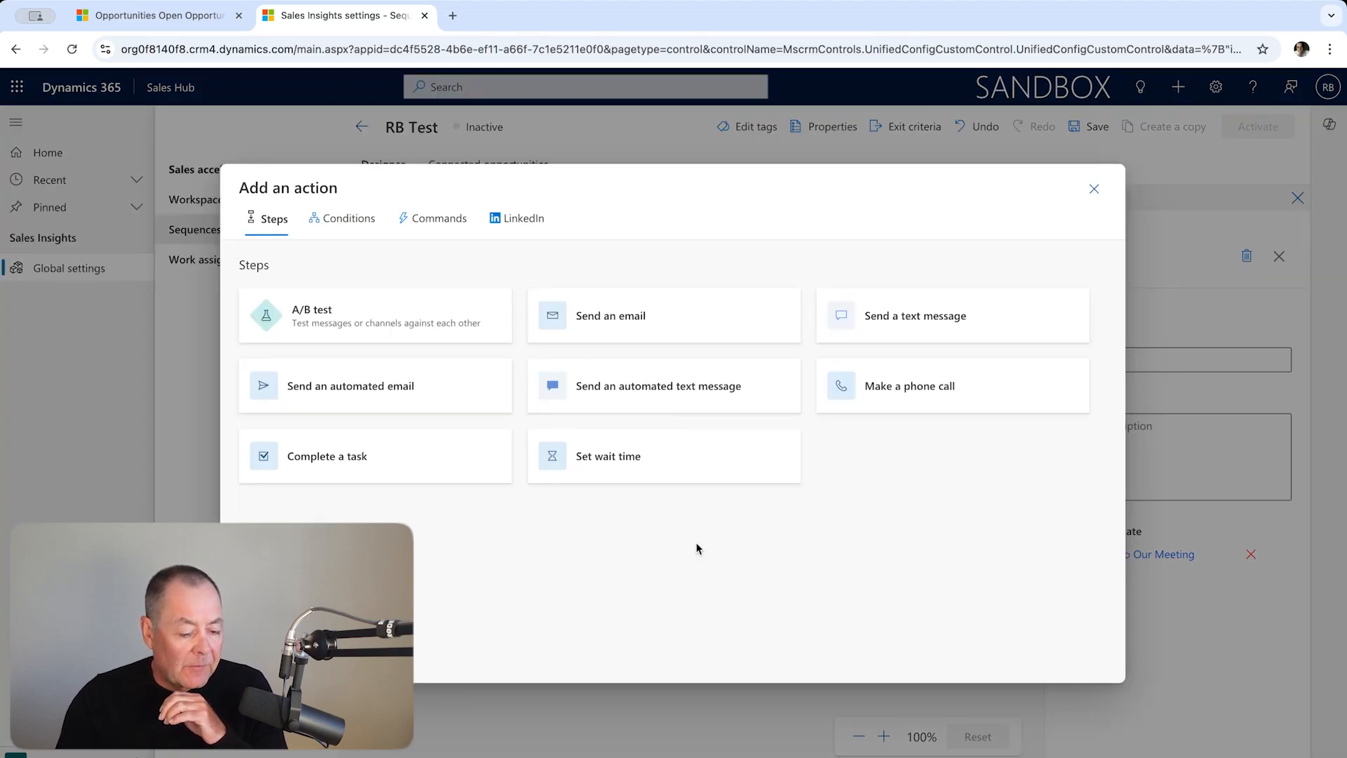
pyautogui.click(334, 223)
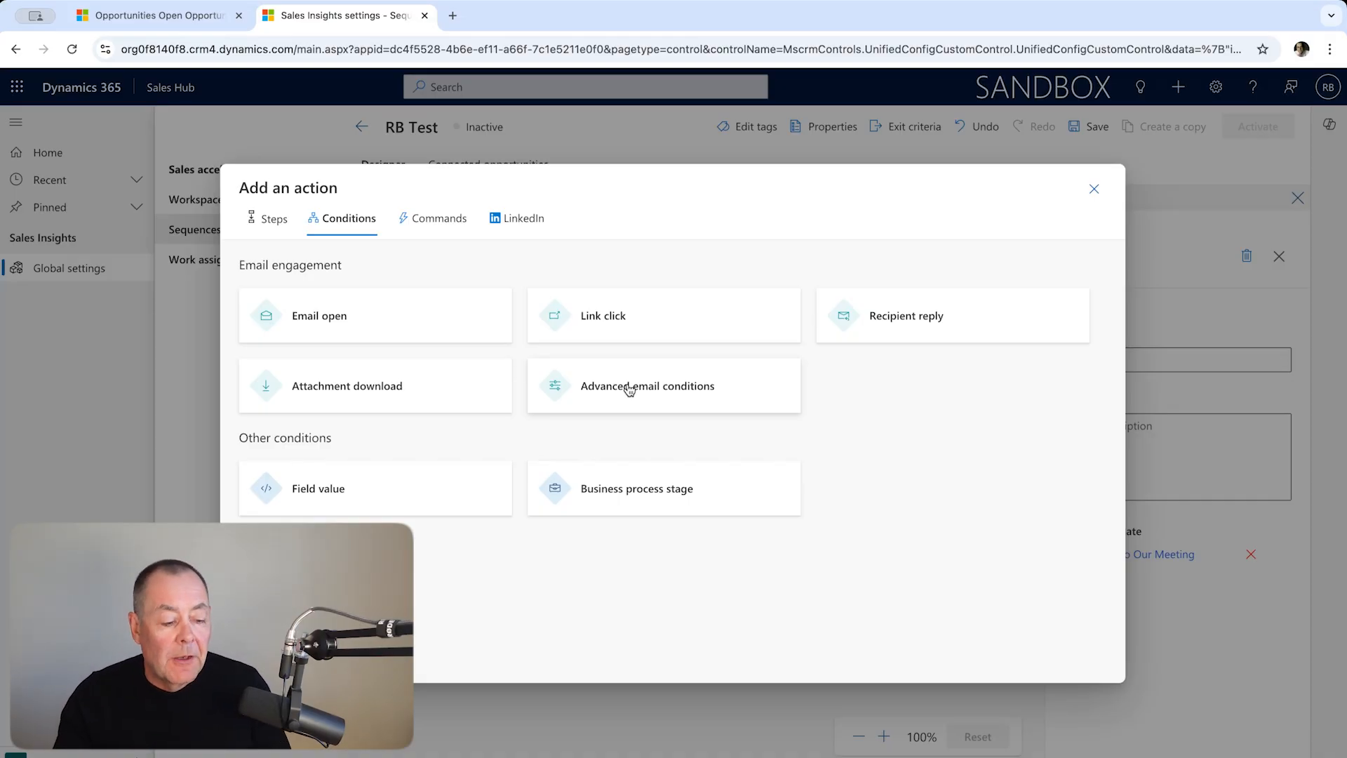
pyautogui.click(274, 230)
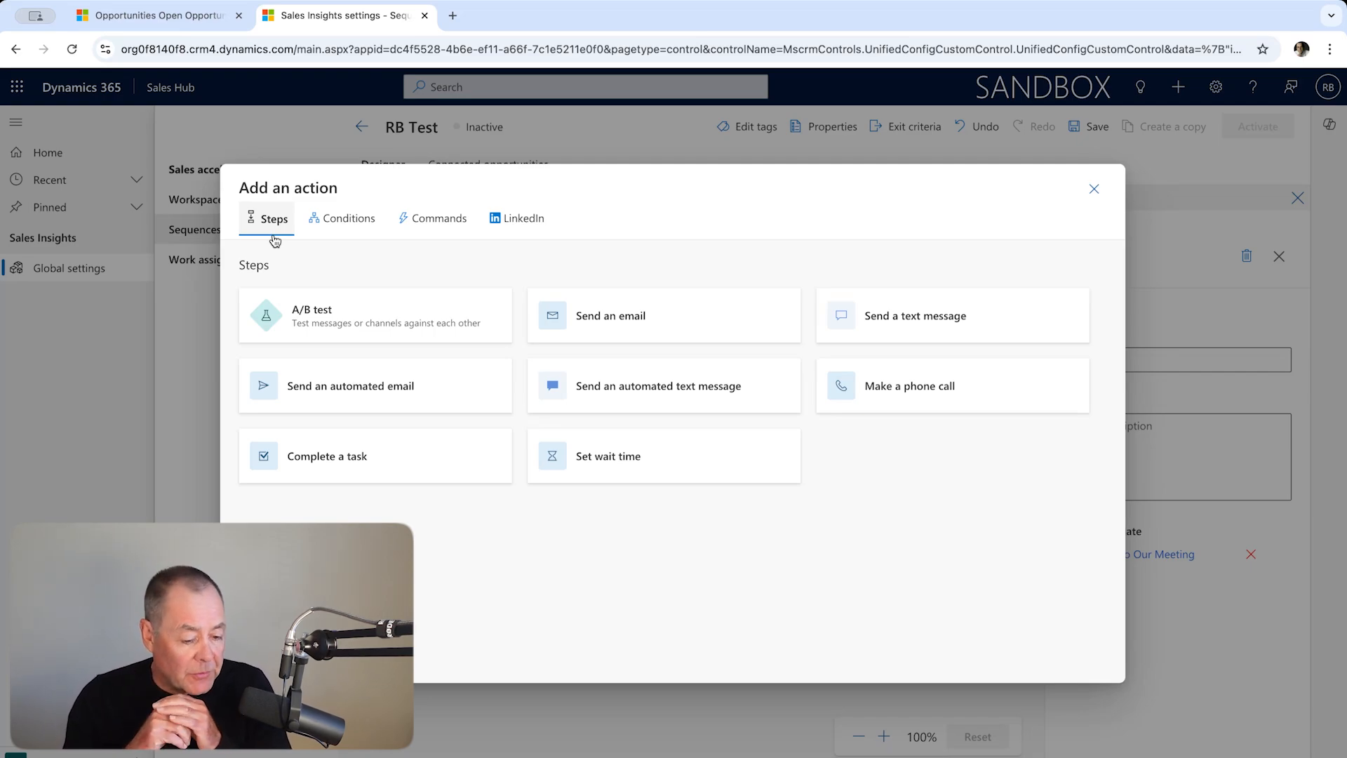
pyautogui.click(651, 456)
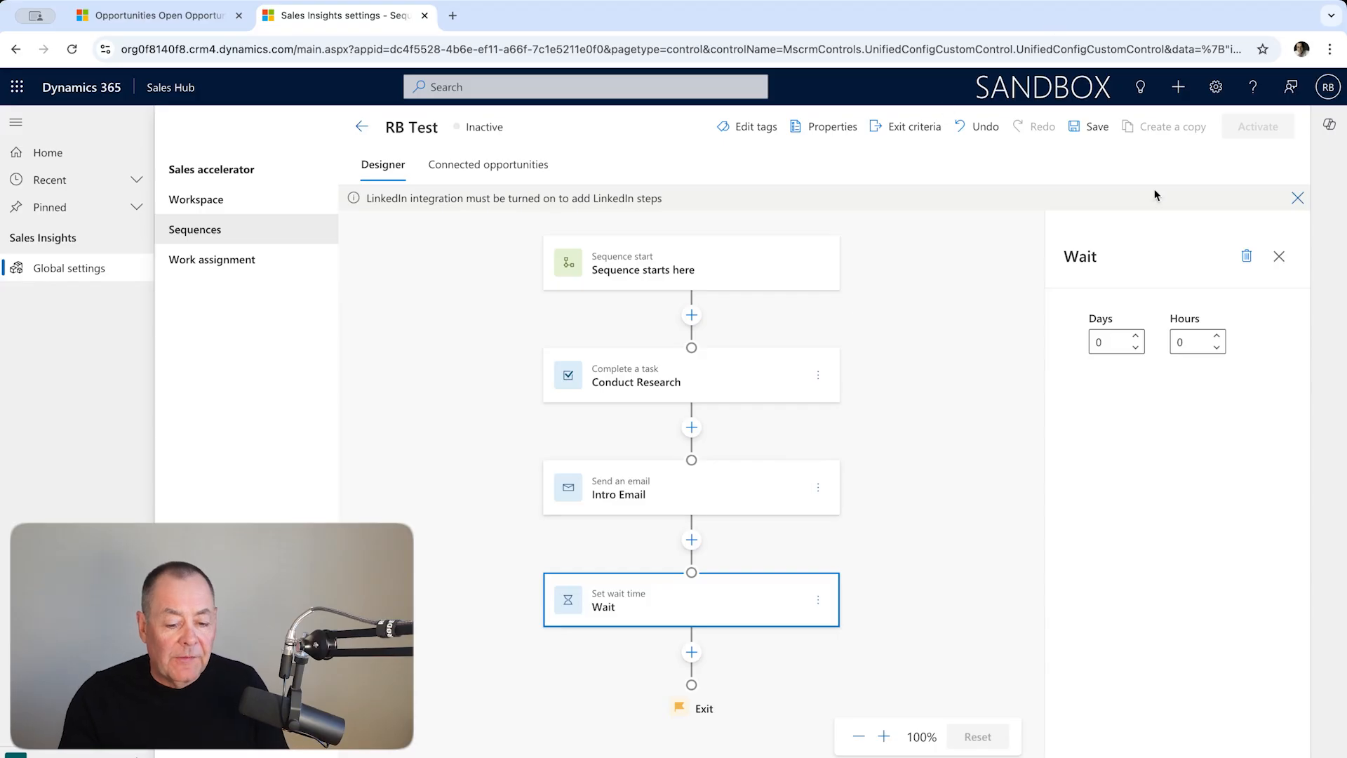
pyautogui.click(1137, 336)
pyautogui.click(1136, 336)
pyautogui.click(1136, 336)
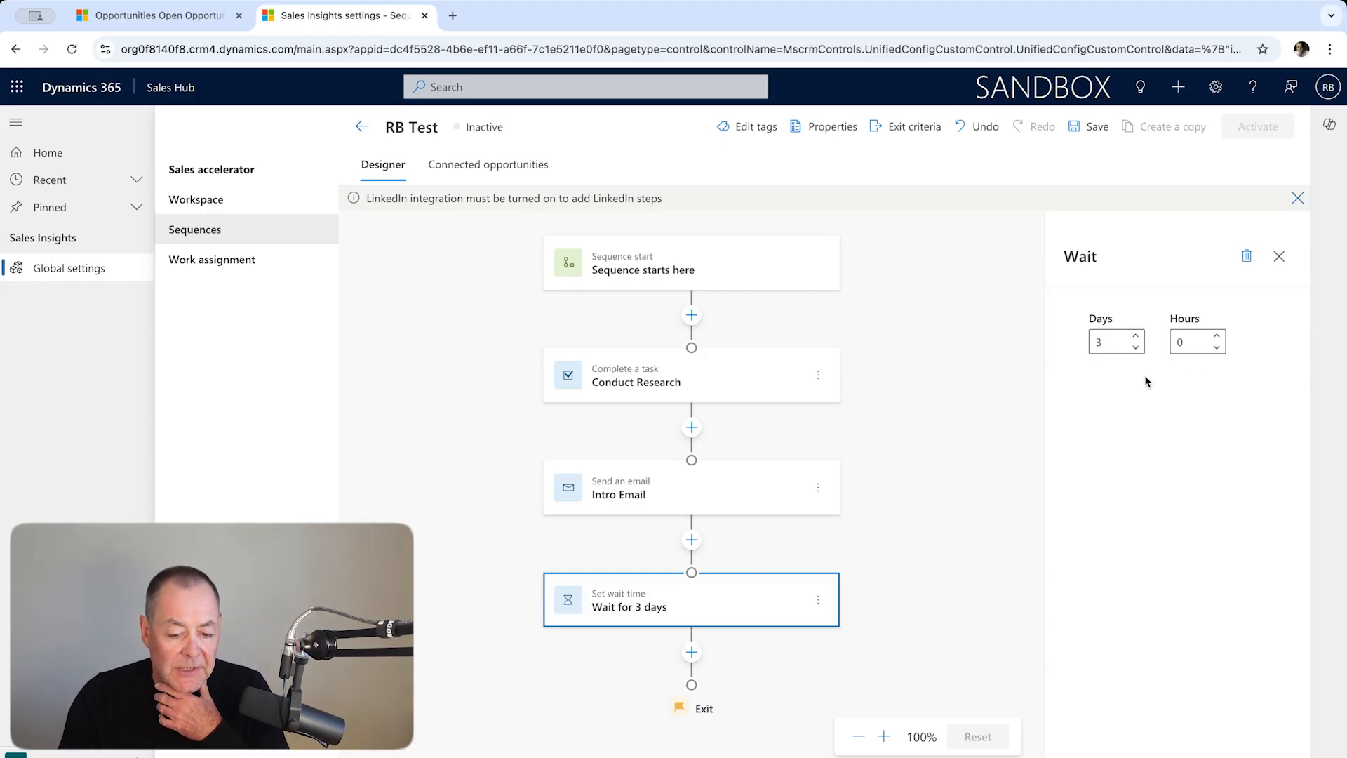
pyautogui.click(1280, 258)
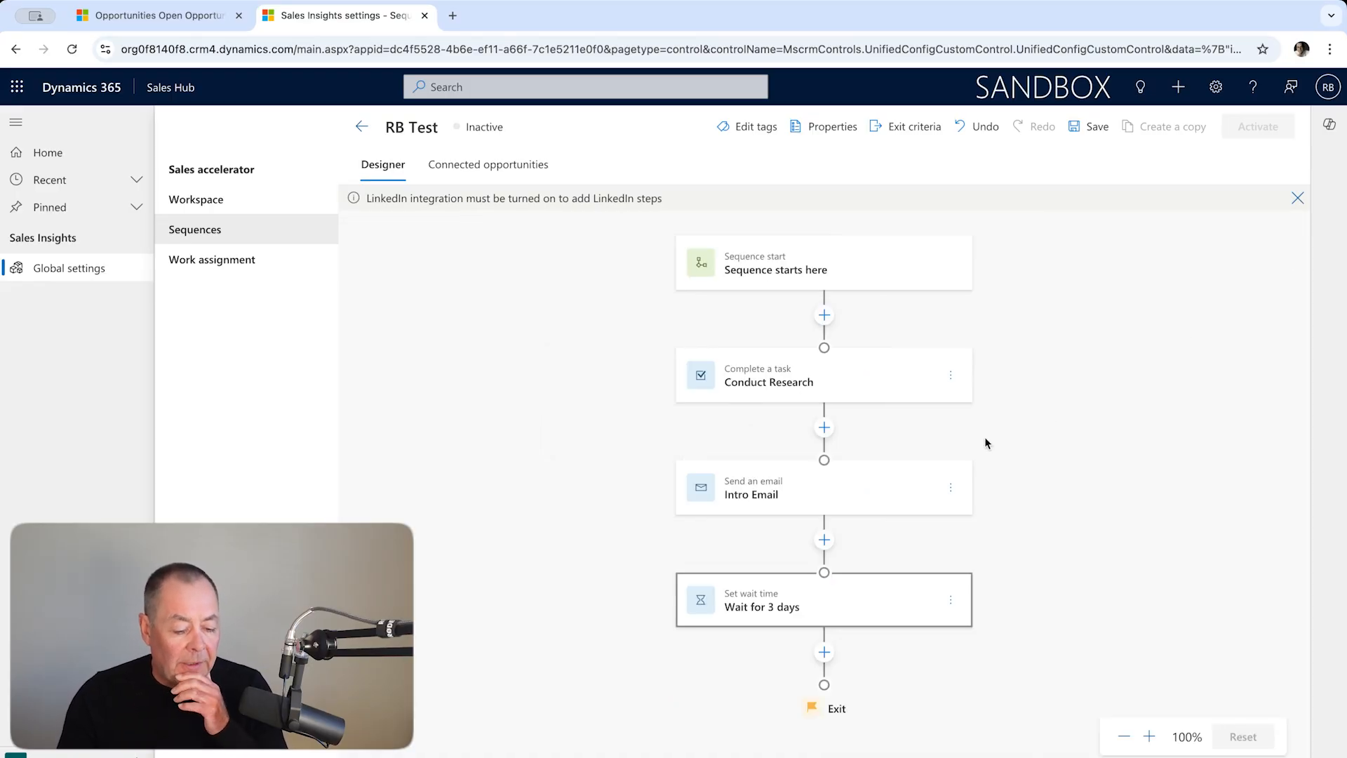
# Step: Add a Make a phone call step titled Intro call after the 3-day wait in the sequence
pyautogui.click(824, 652)
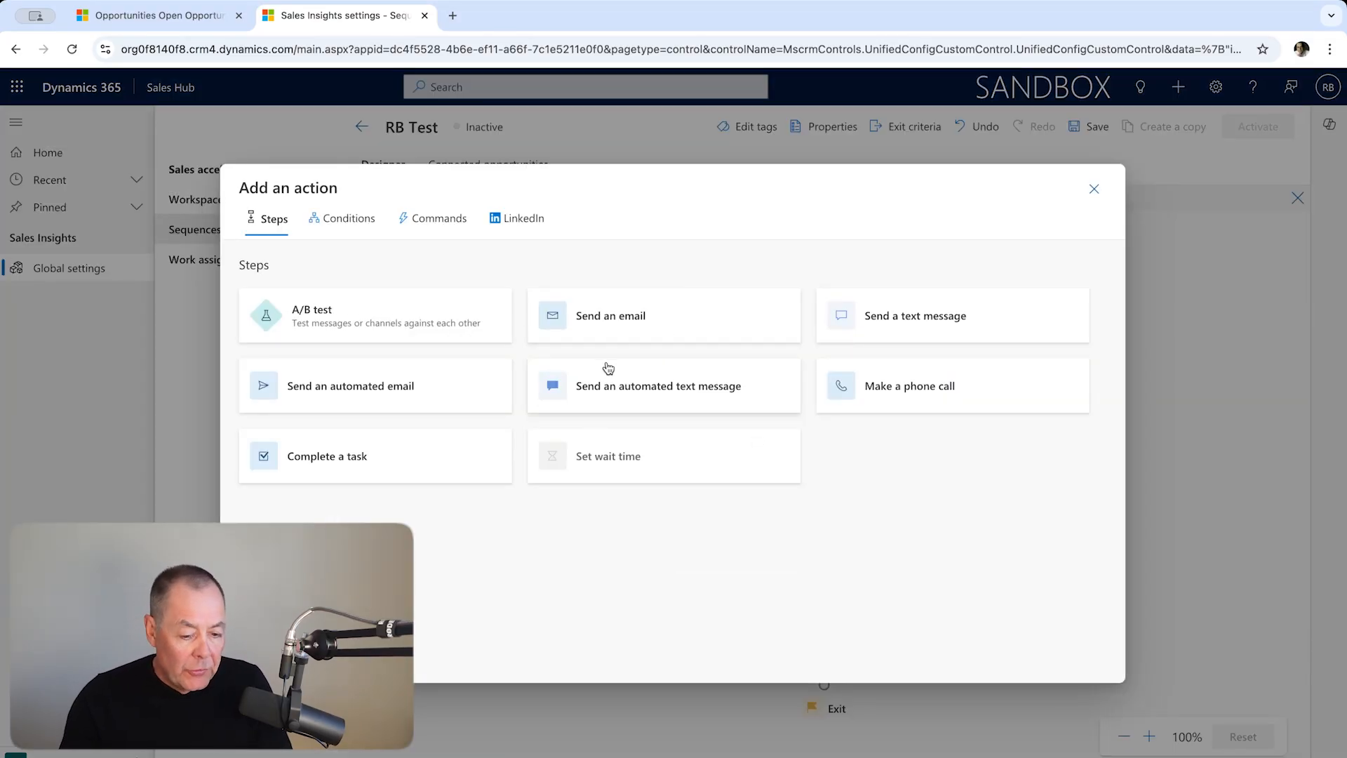
pyautogui.click(940, 393)
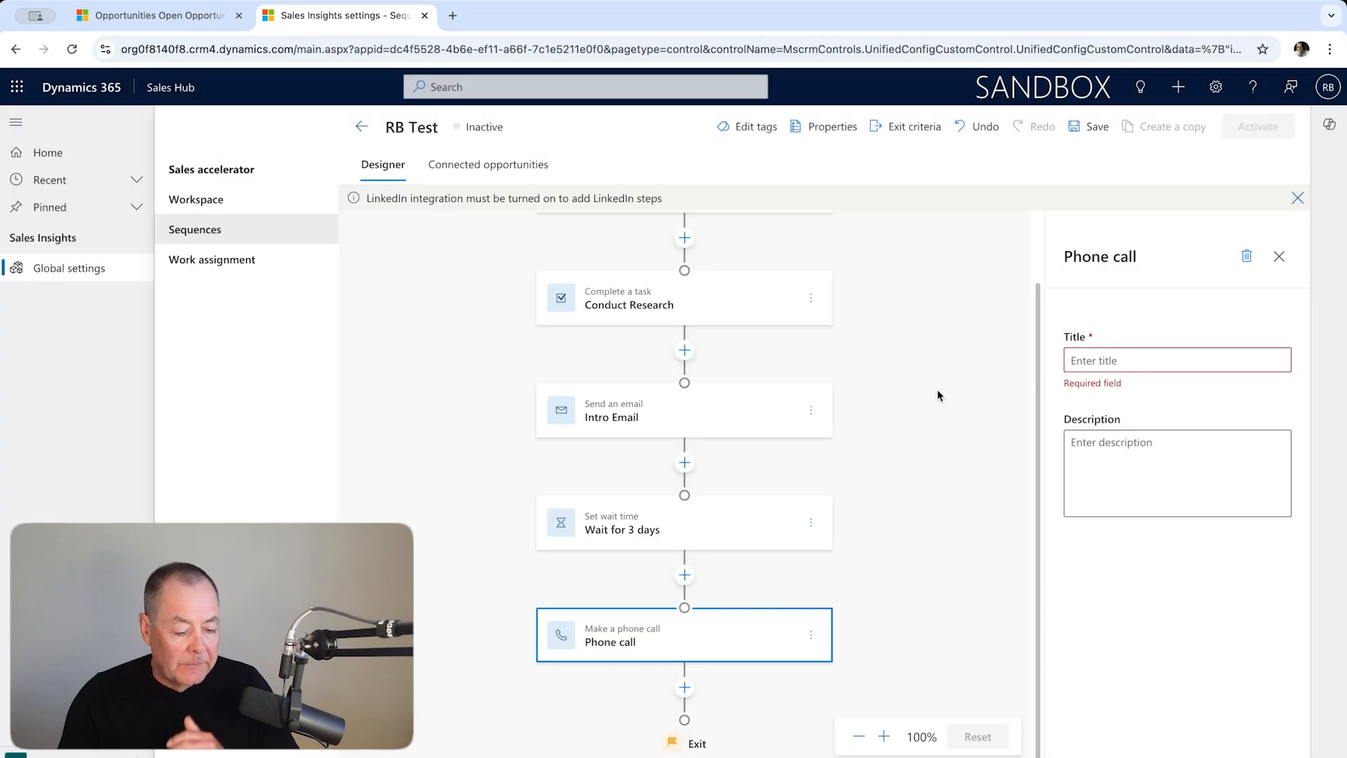
pyautogui.click(1138, 361)
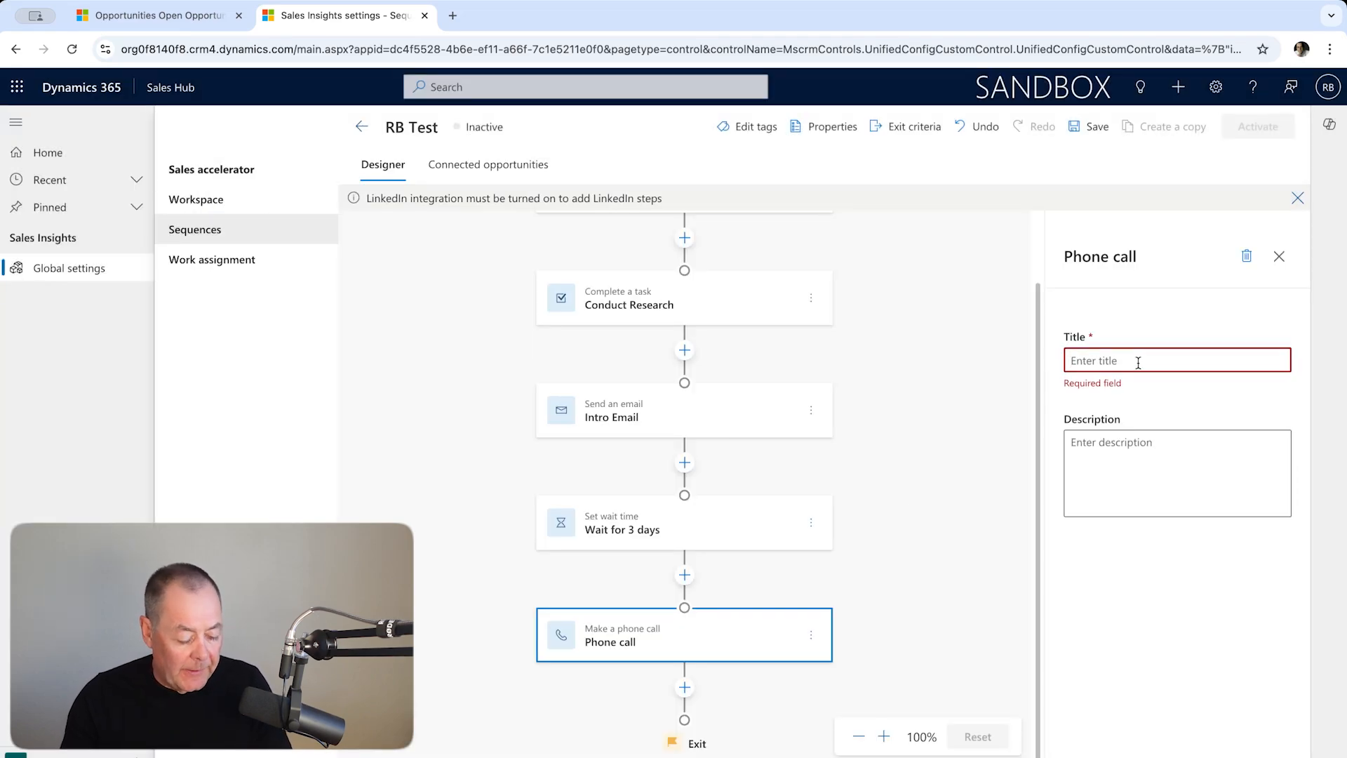
pyautogui.write('In')
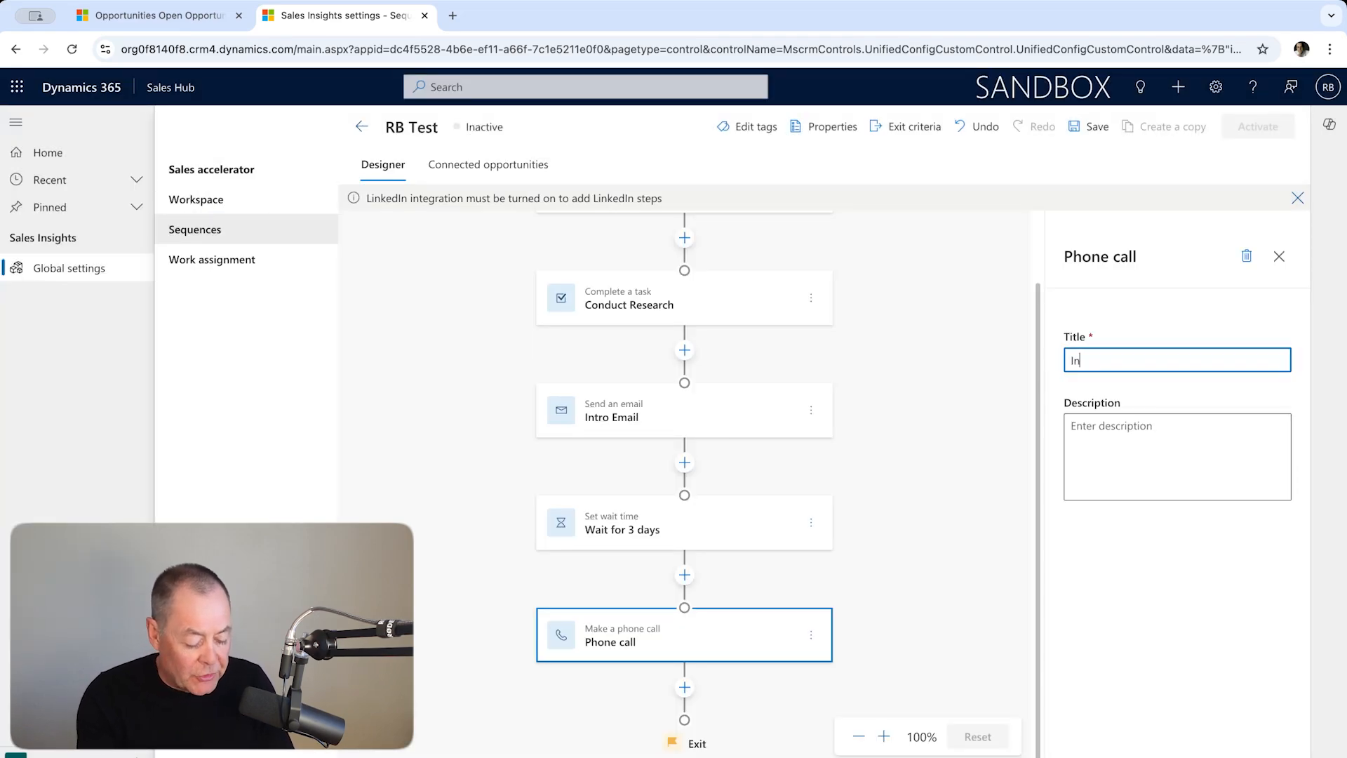
pyautogui.write('tro call')
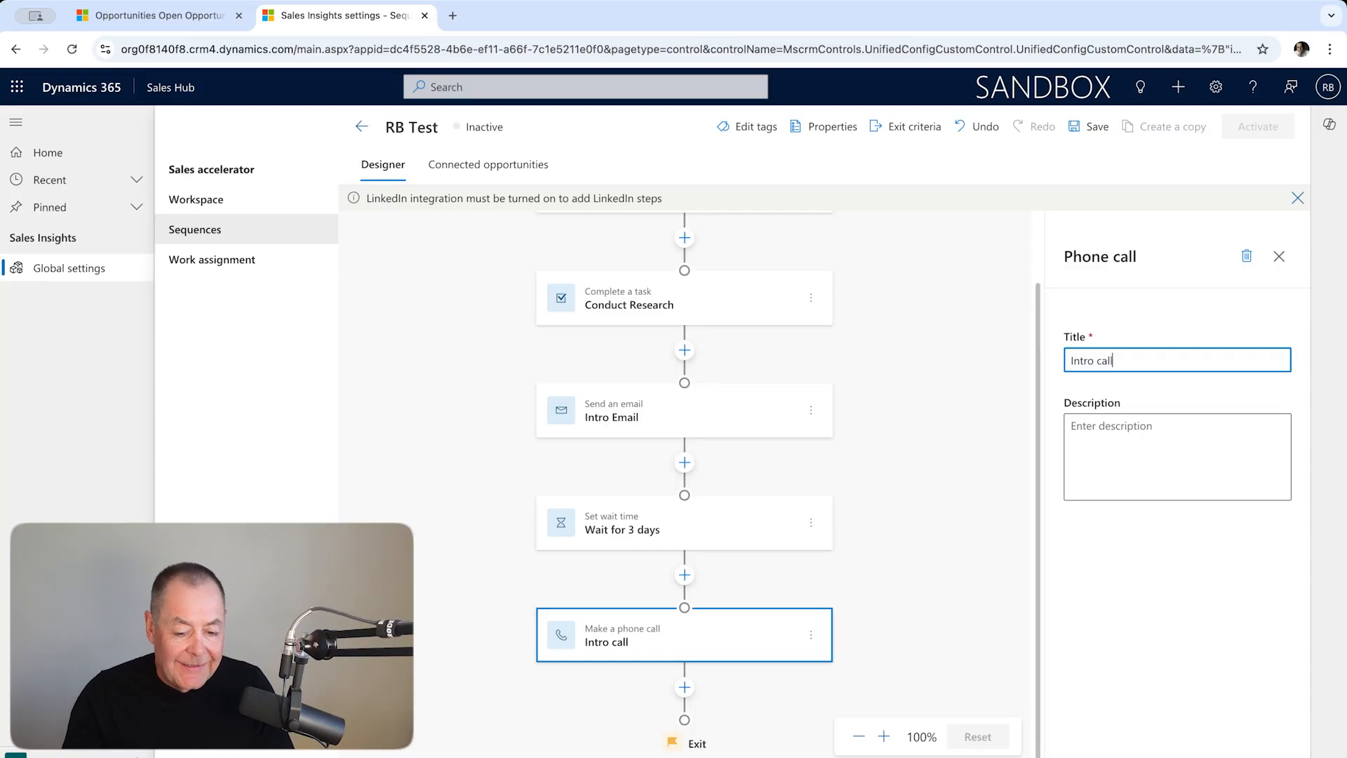
pyautogui.click(1281, 259)
# Step: Save the RB Test sequence and activate it
pyautogui.scroll(2, 1100, 439)
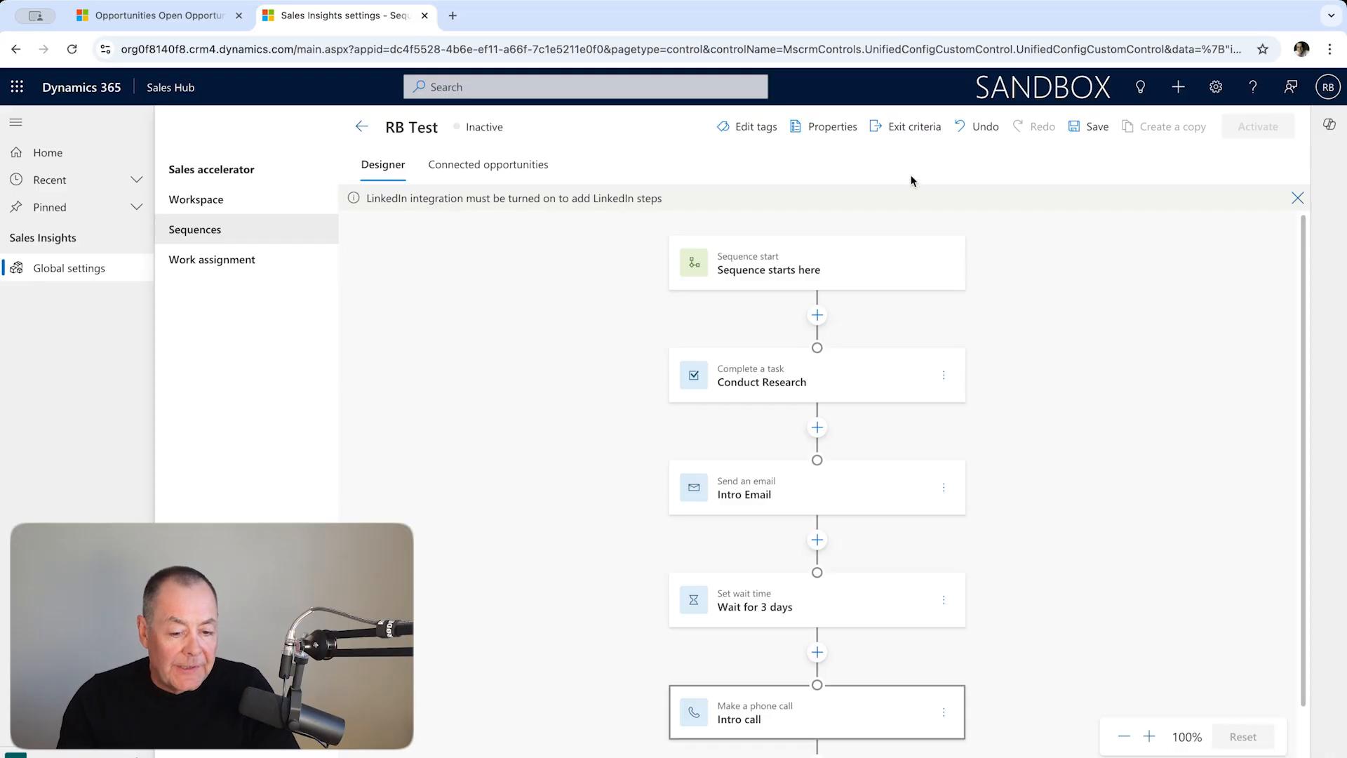
pyautogui.click(1097, 127)
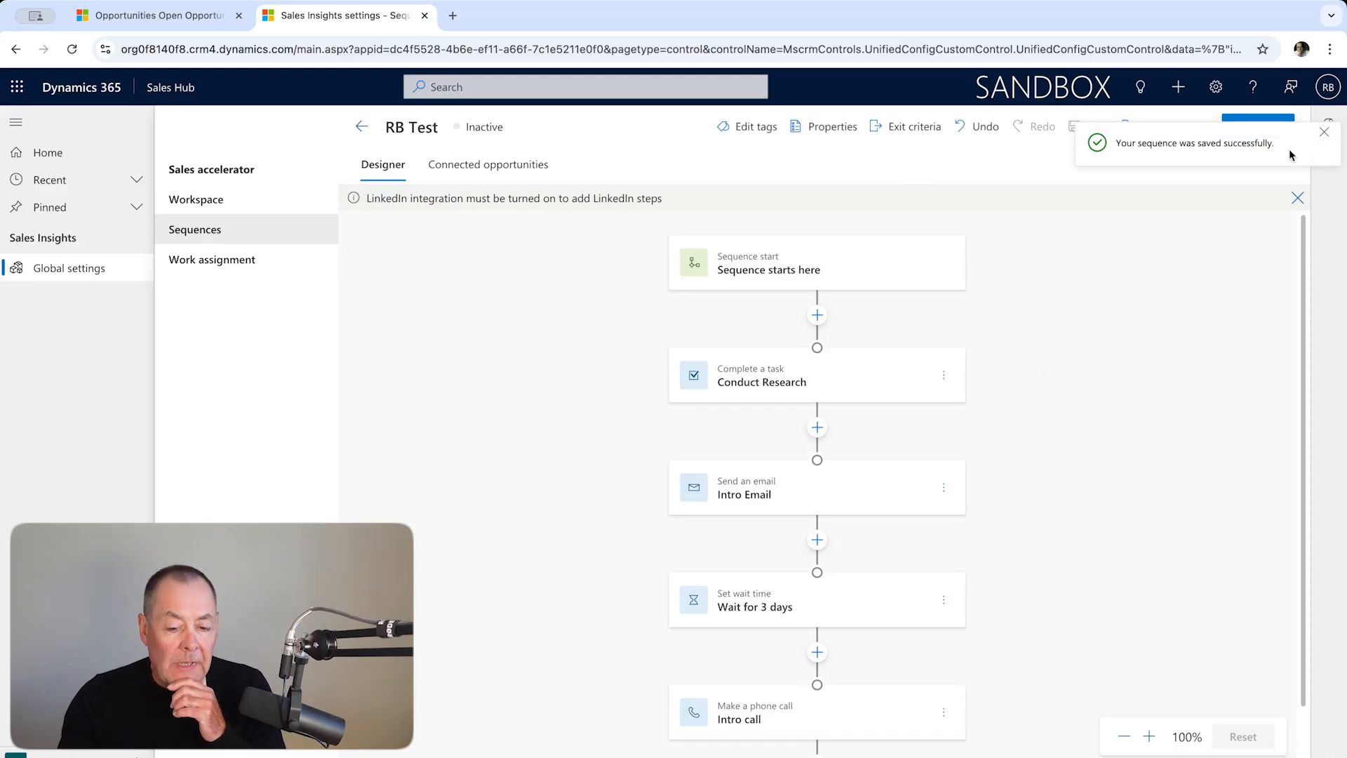
pyautogui.click(1324, 133)
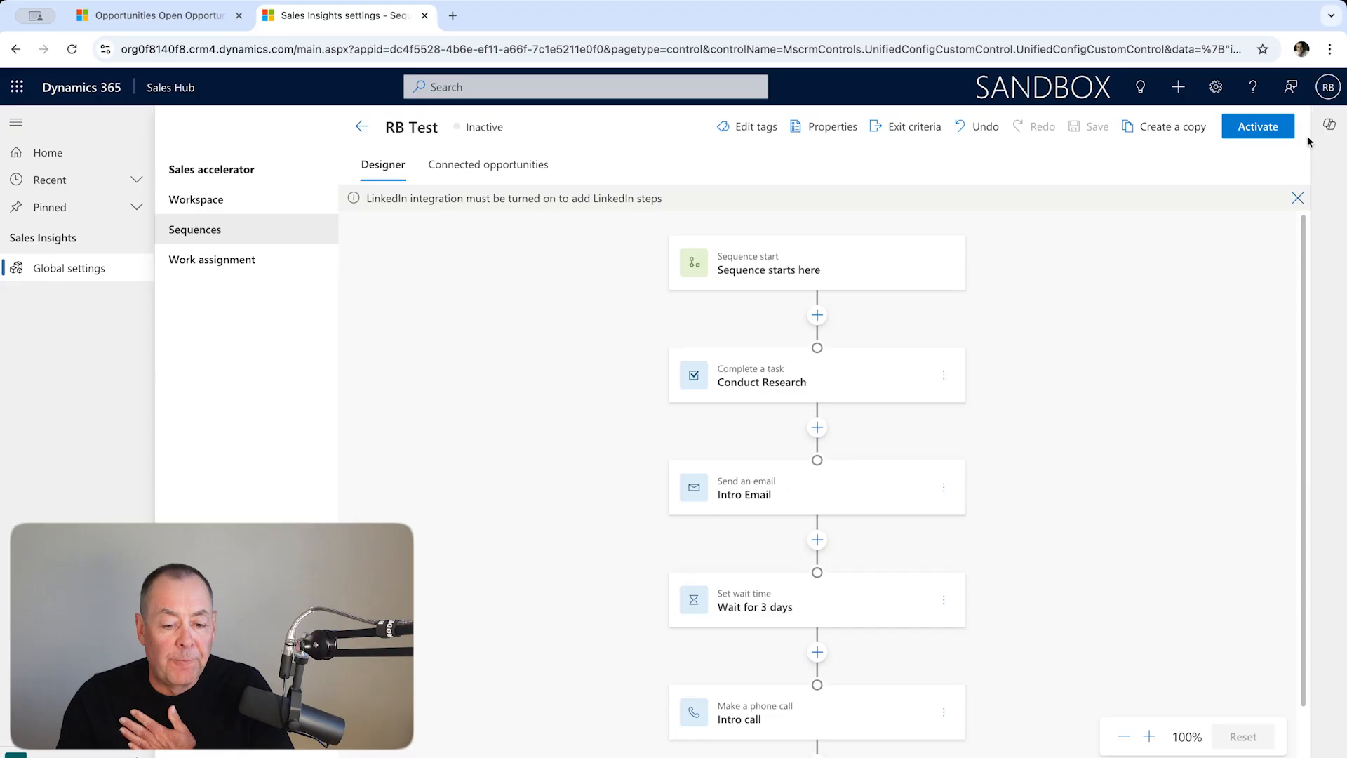
pyautogui.click(1258, 126)
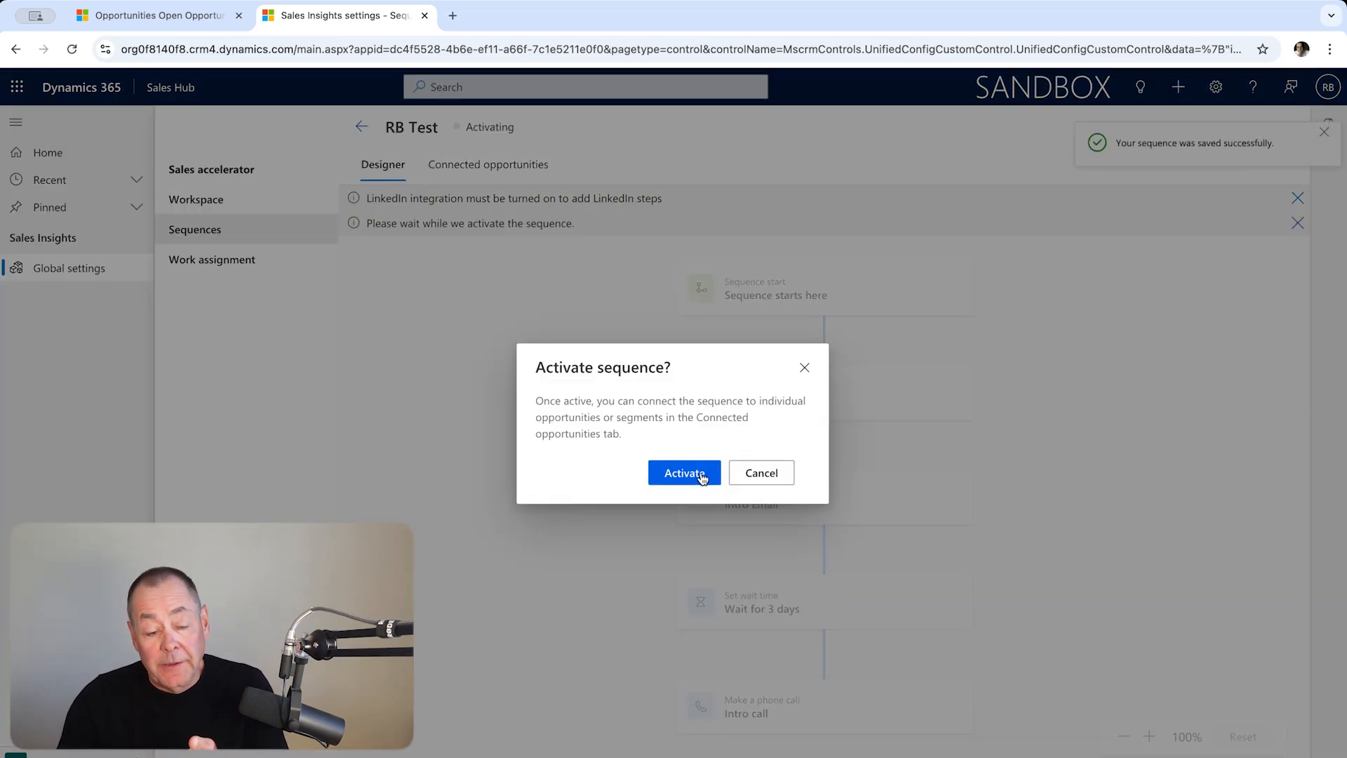
pyautogui.click(701, 475)
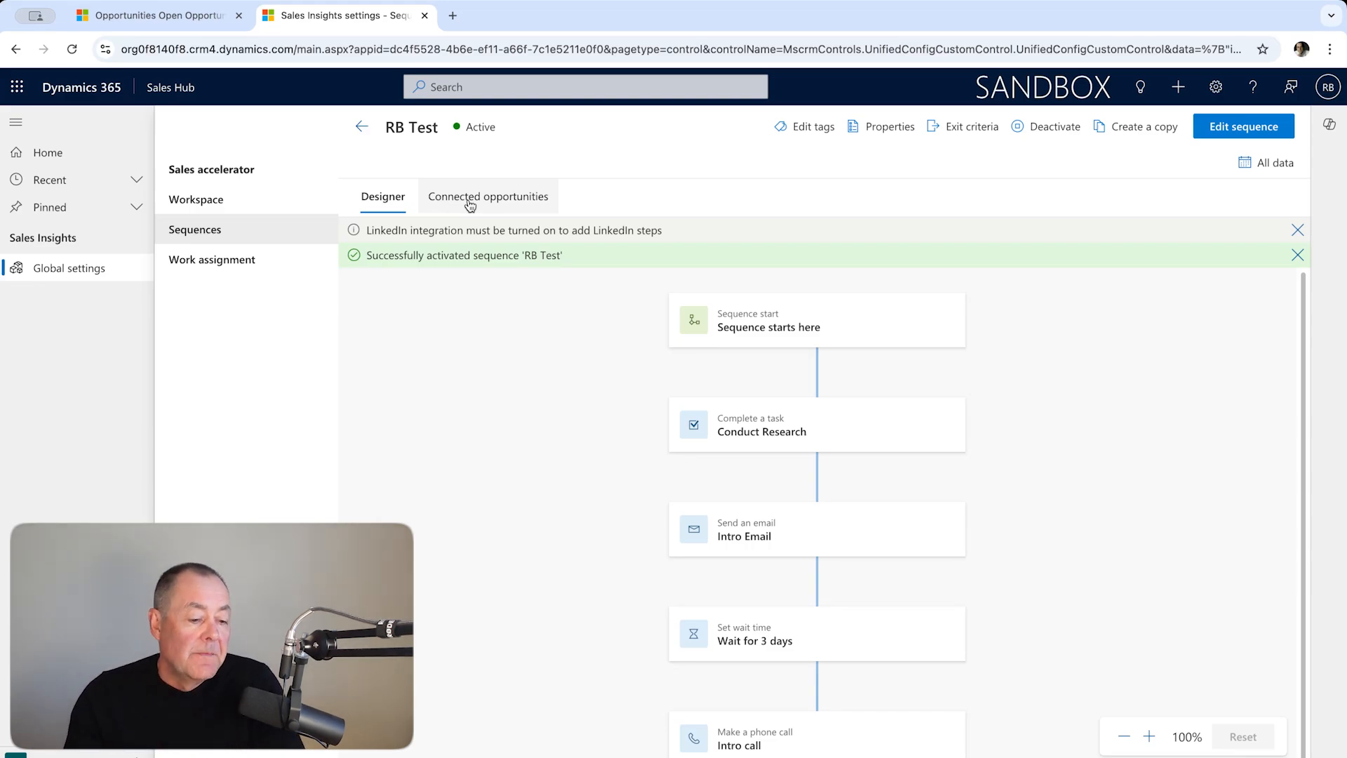
# Step: Examine the segments available for connection to the RB Test sequence without connecting any
pyautogui.click(469, 205)
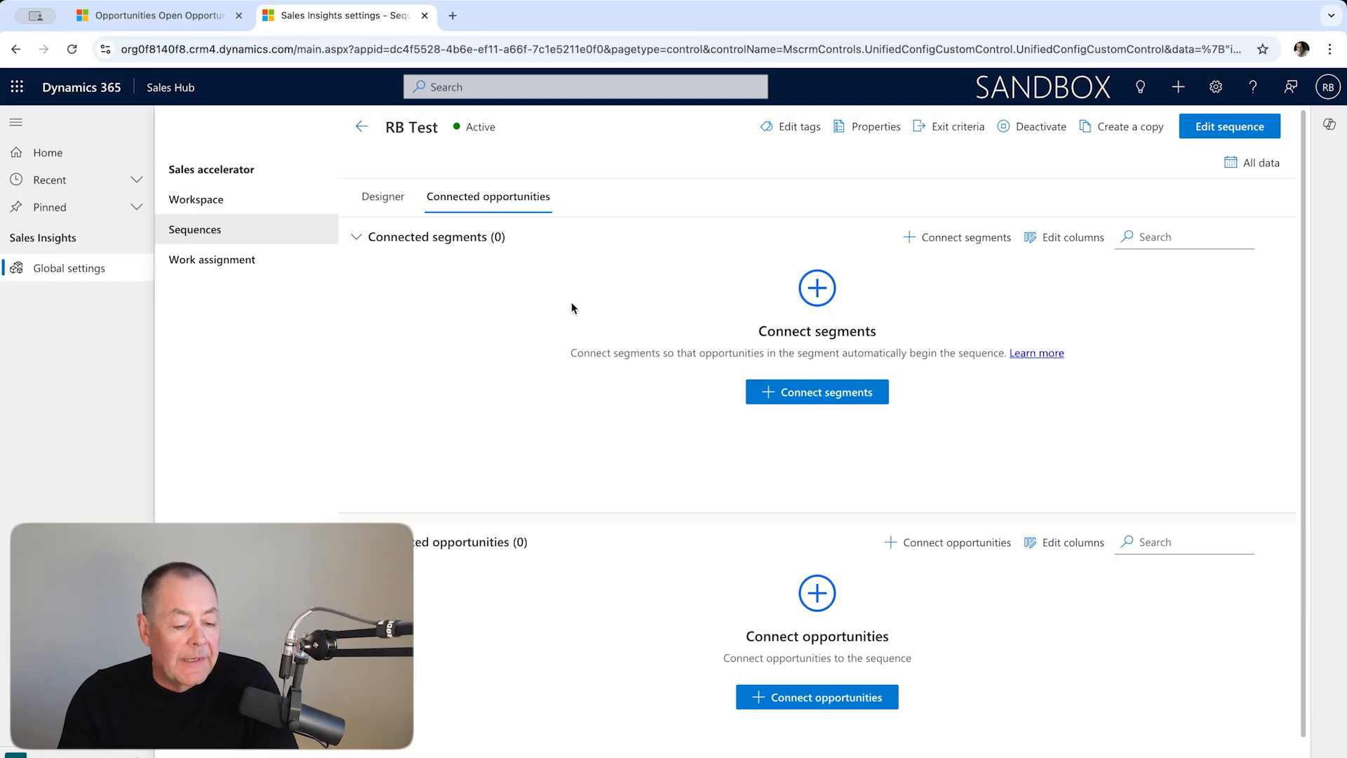
pyautogui.click(793, 393)
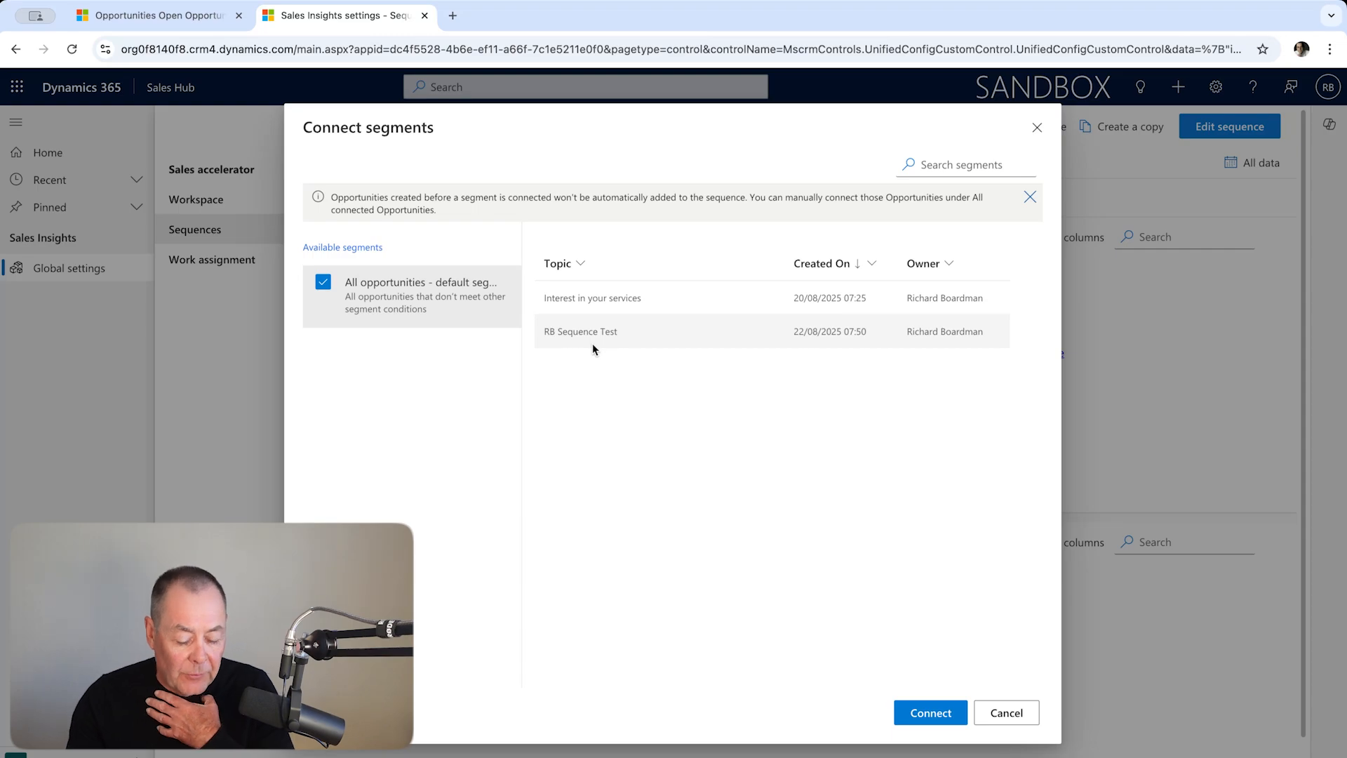
pyautogui.click(989, 714)
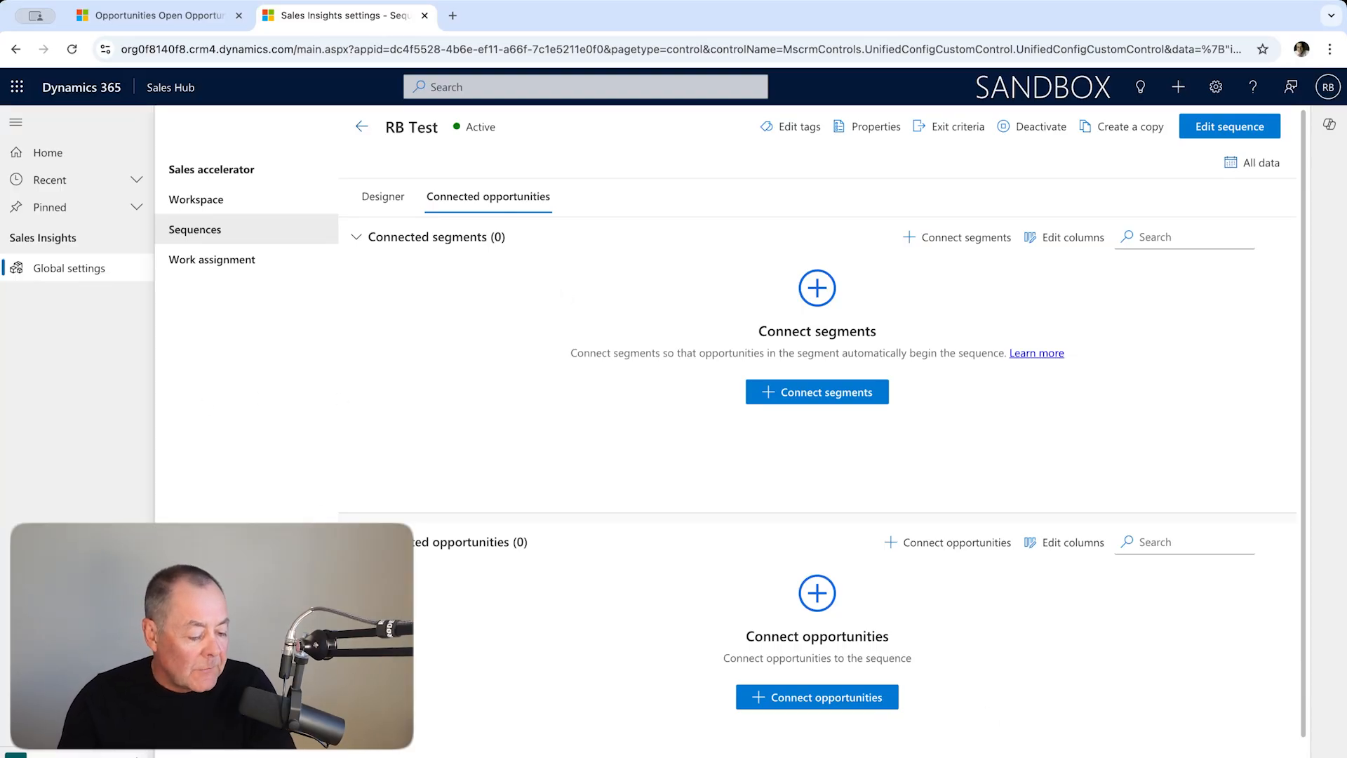
# Step: Leave the Sales Insights settings for the Open Opportunities list and select the RB Sequence Test opportunity
pyautogui.click(70, 625)
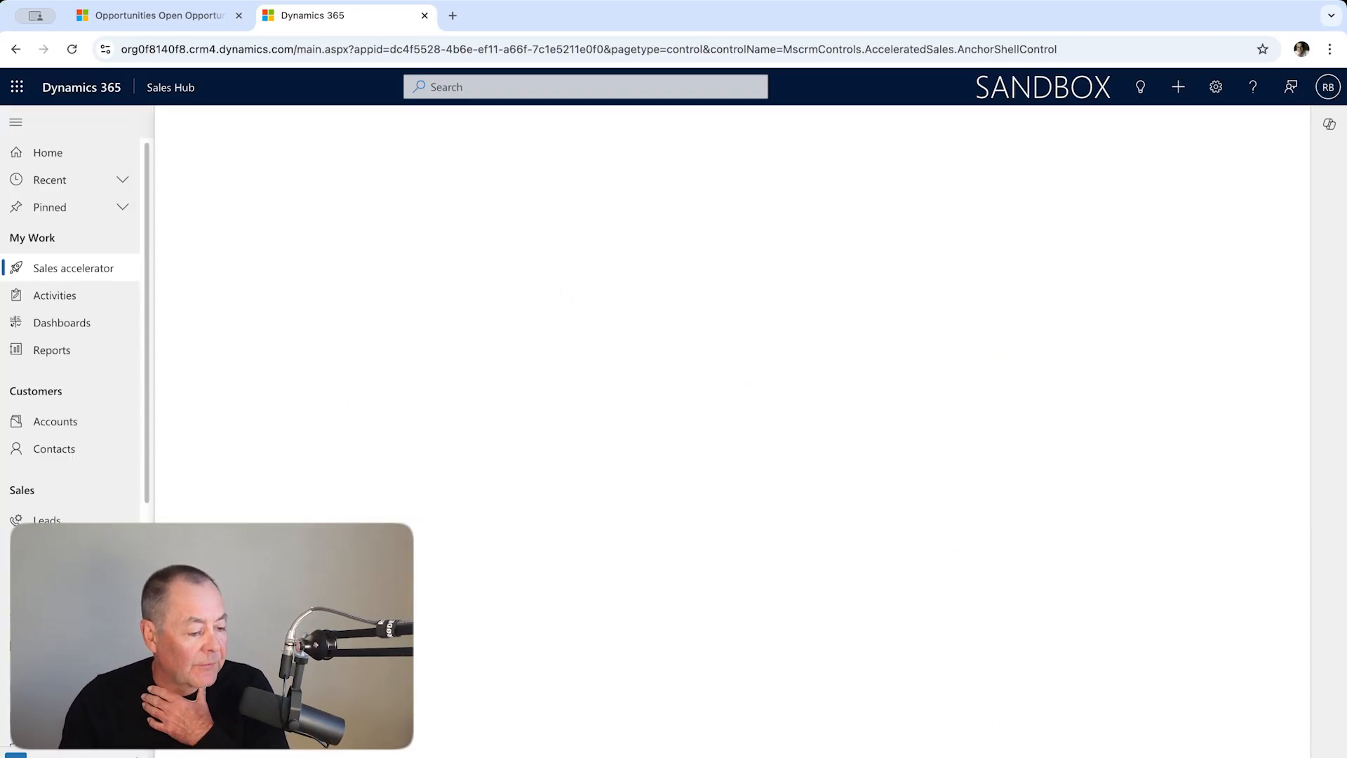
pyautogui.click(66, 548)
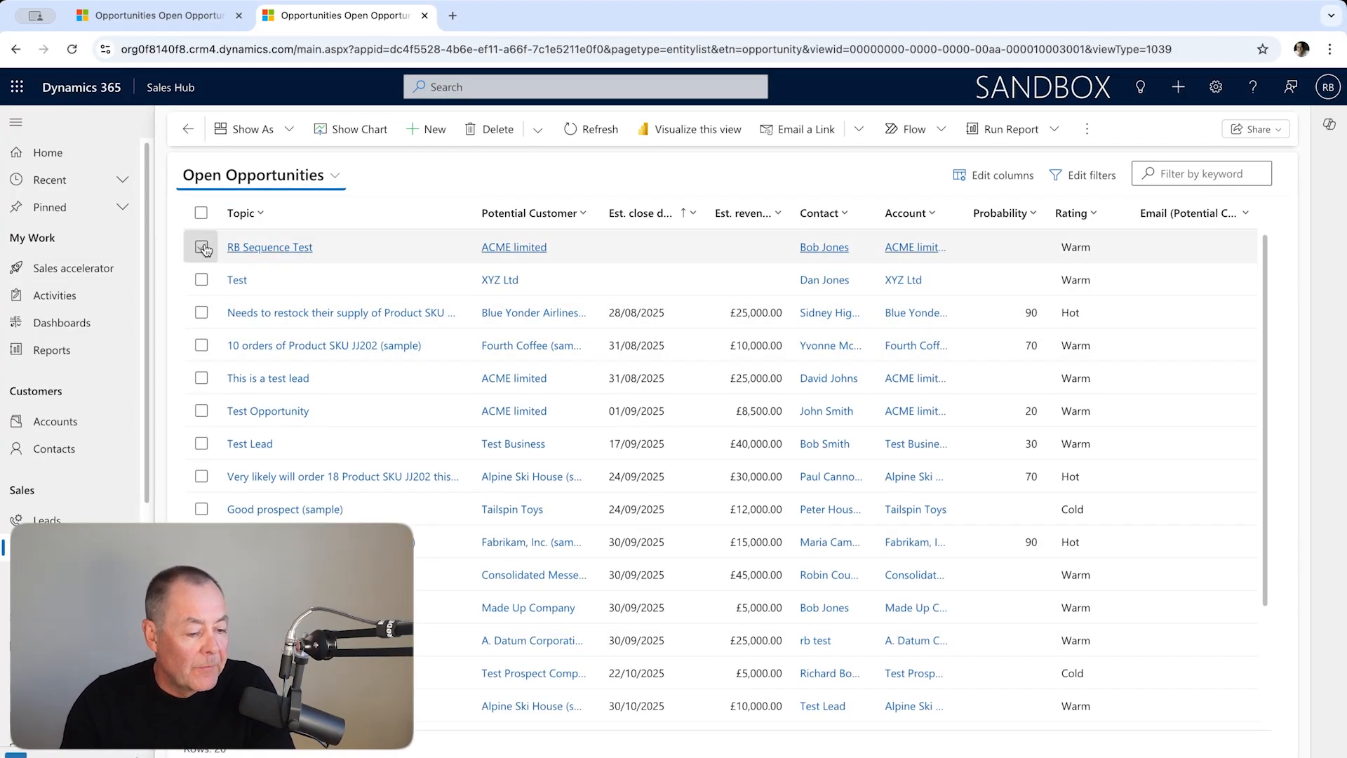
pyautogui.click(202, 248)
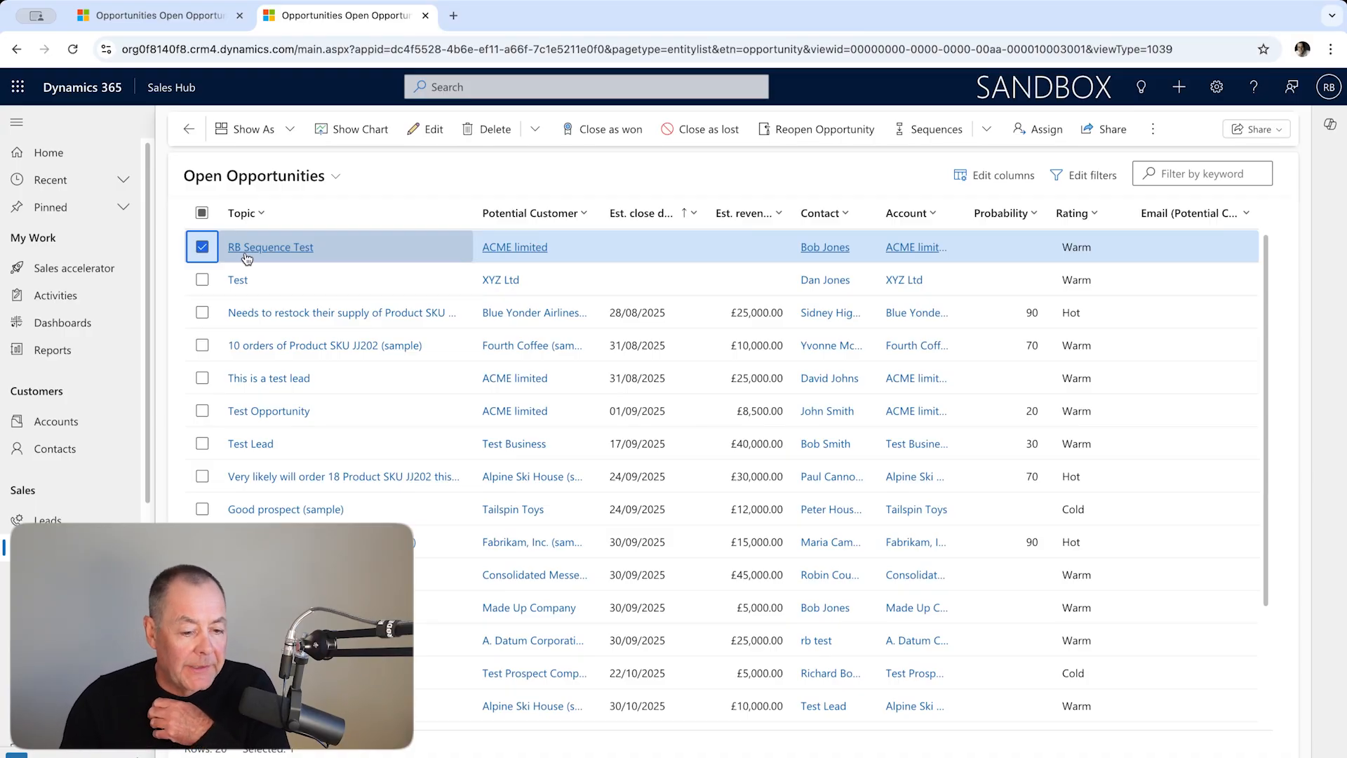
# Step: Connect the selected opportunity to the RB Test sequence and assign it to the proposed seller
pyautogui.click(937, 129)
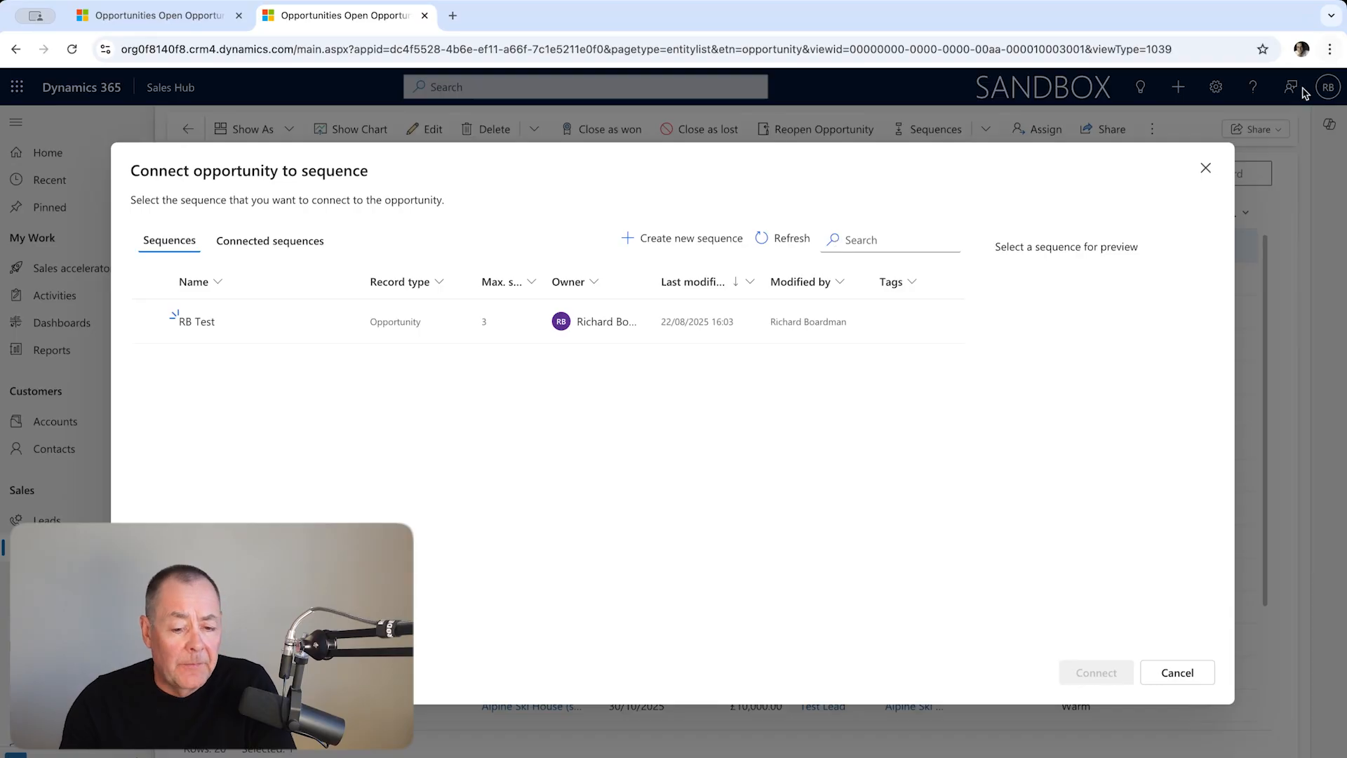
pyautogui.click(1206, 168)
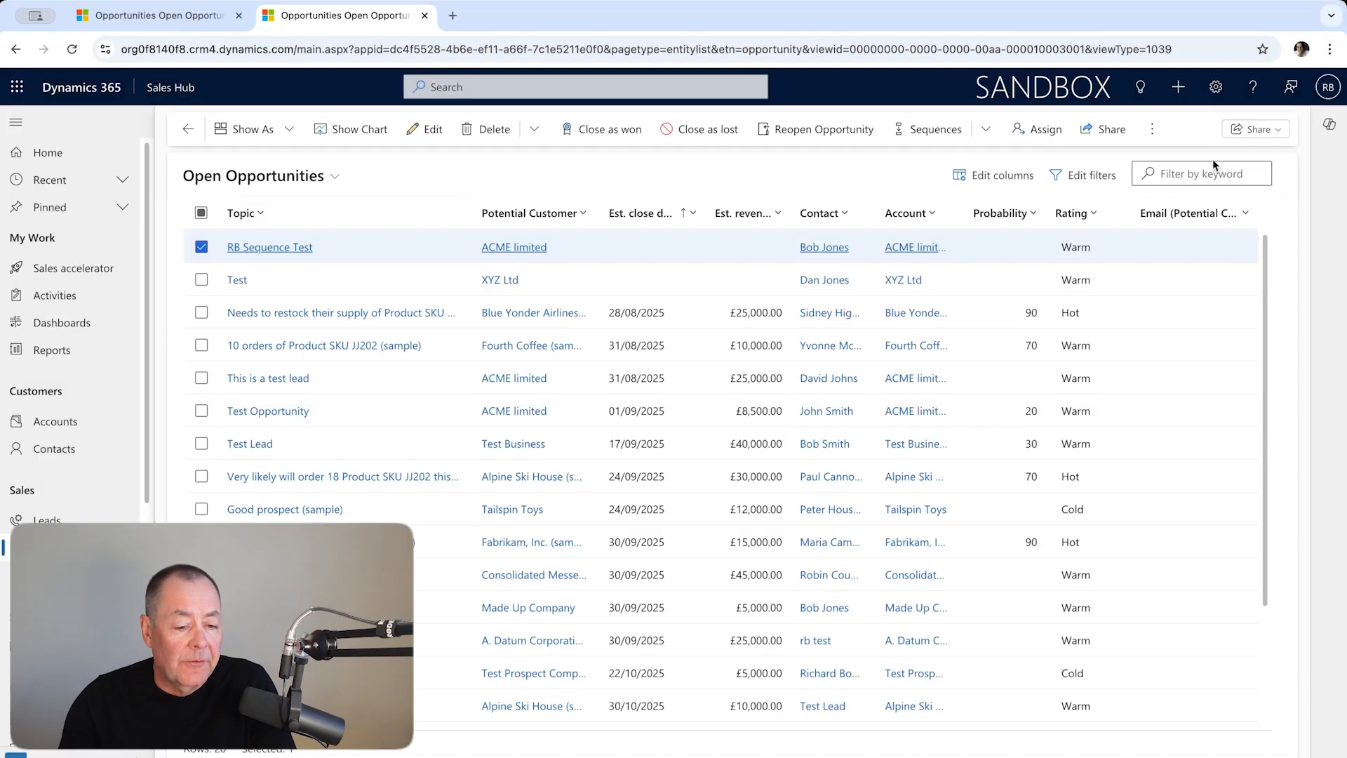
pyautogui.click(986, 129)
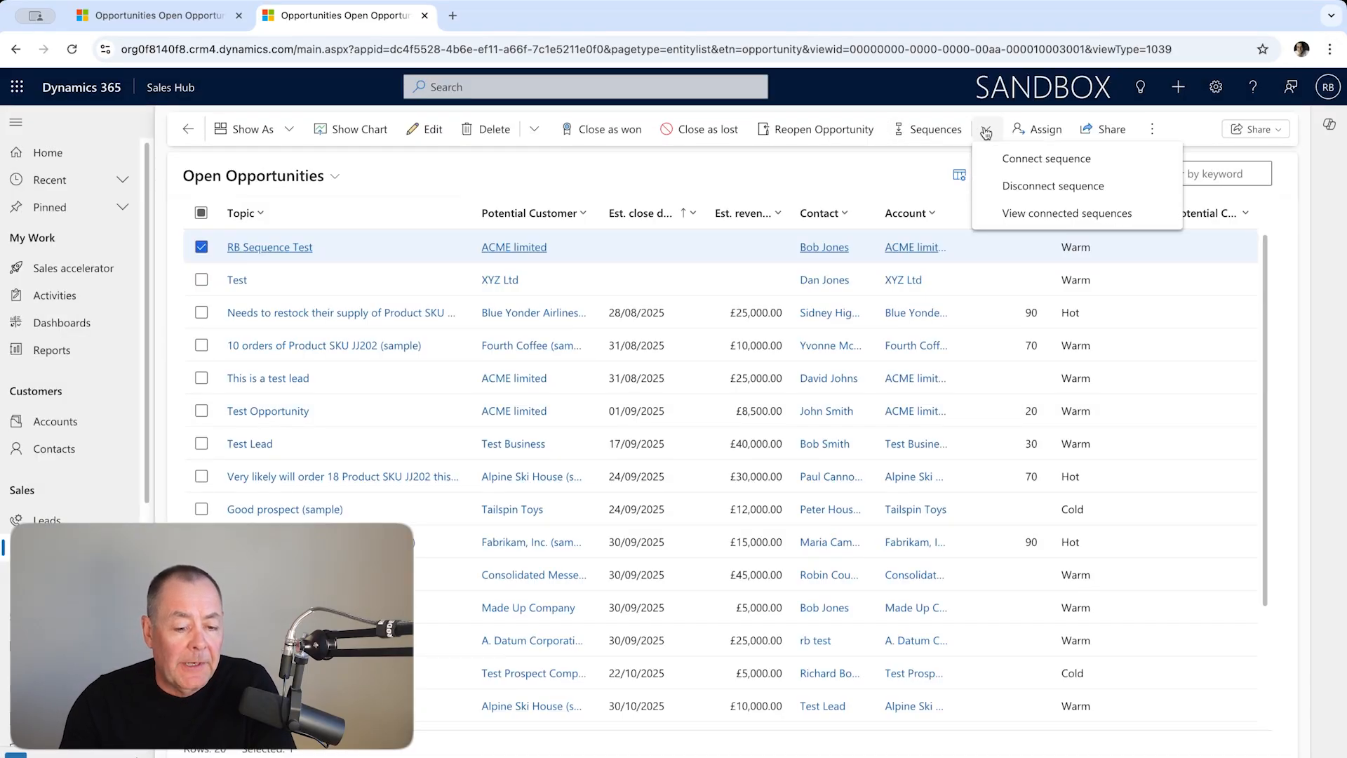
pyautogui.click(1029, 160)
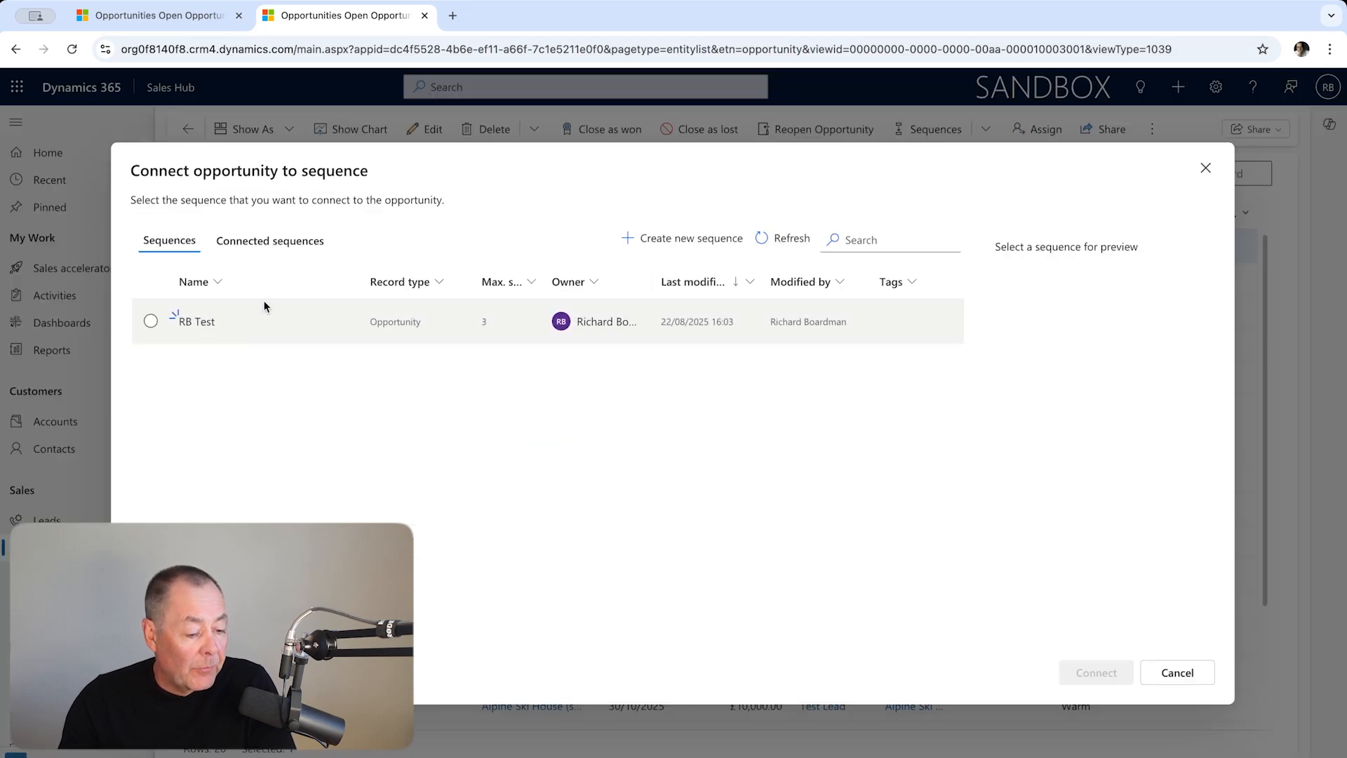
pyautogui.click(263, 320)
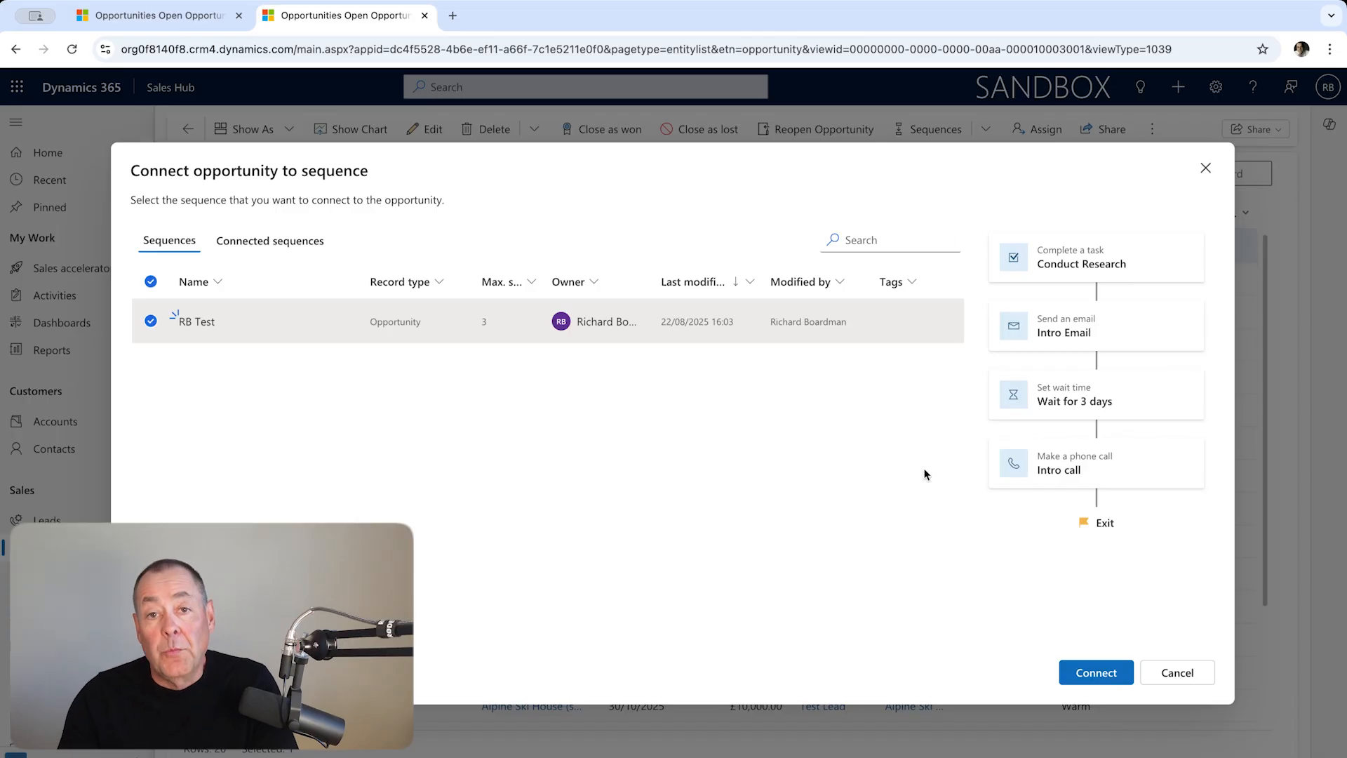
pyautogui.click(1130, 671)
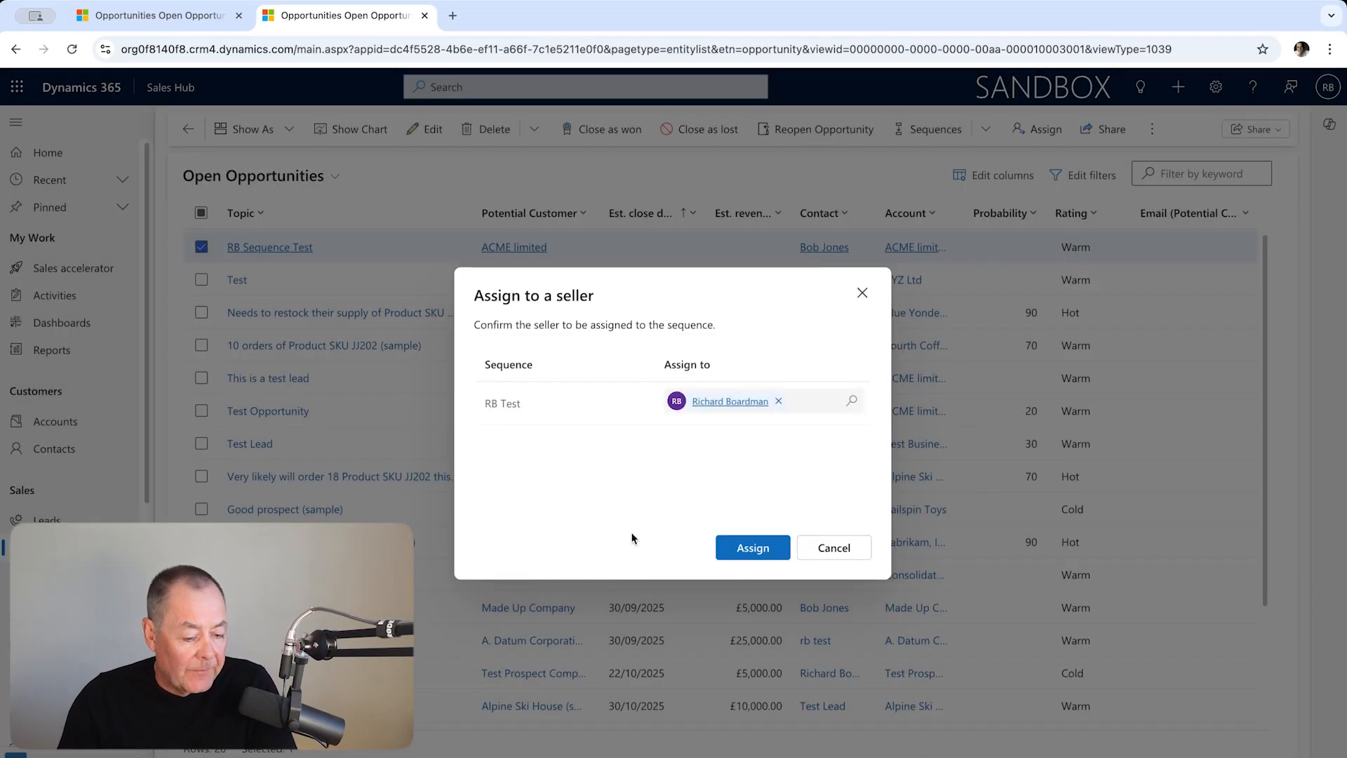
pyautogui.click(777, 553)
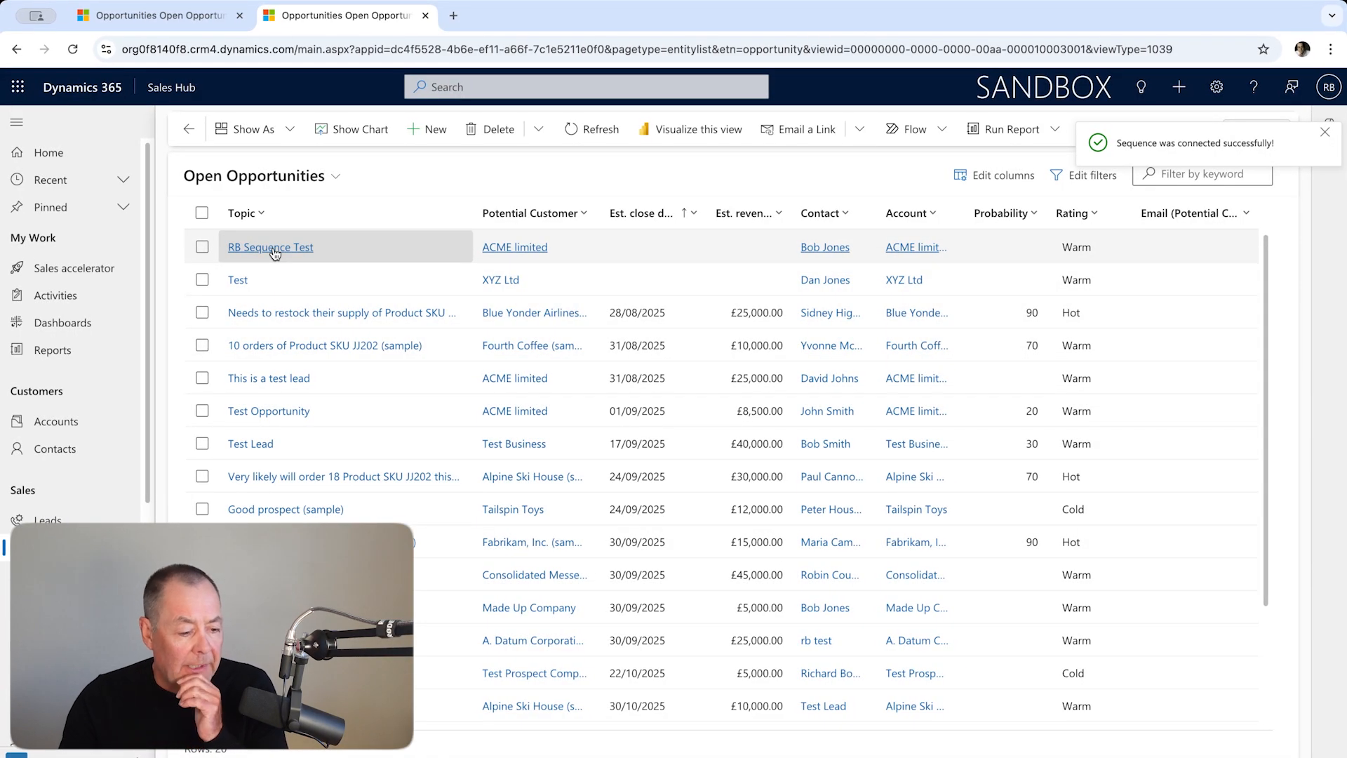
# Step: In the RB Sequence Test opportunity, mark the Conduct Research step complete with the note "this went well"
pyautogui.click(272, 247)
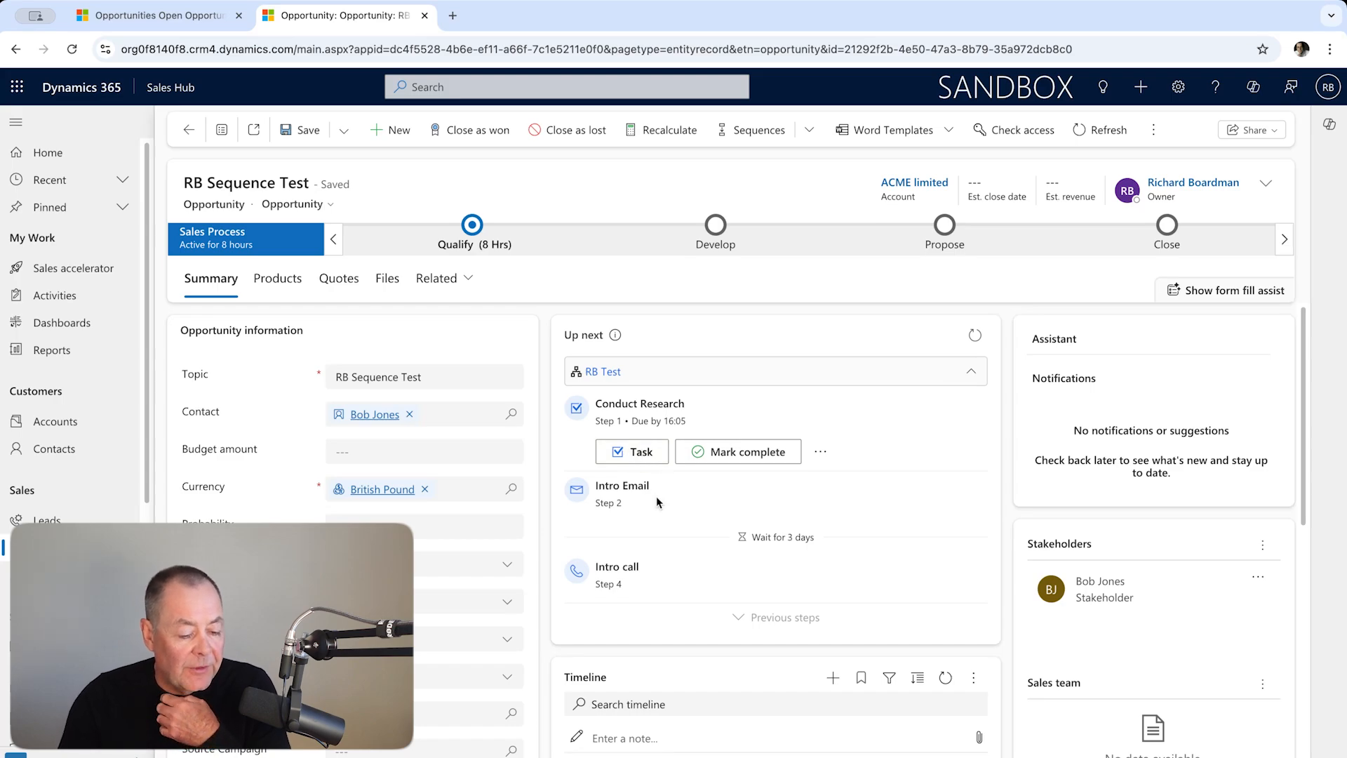
pyautogui.click(752, 460)
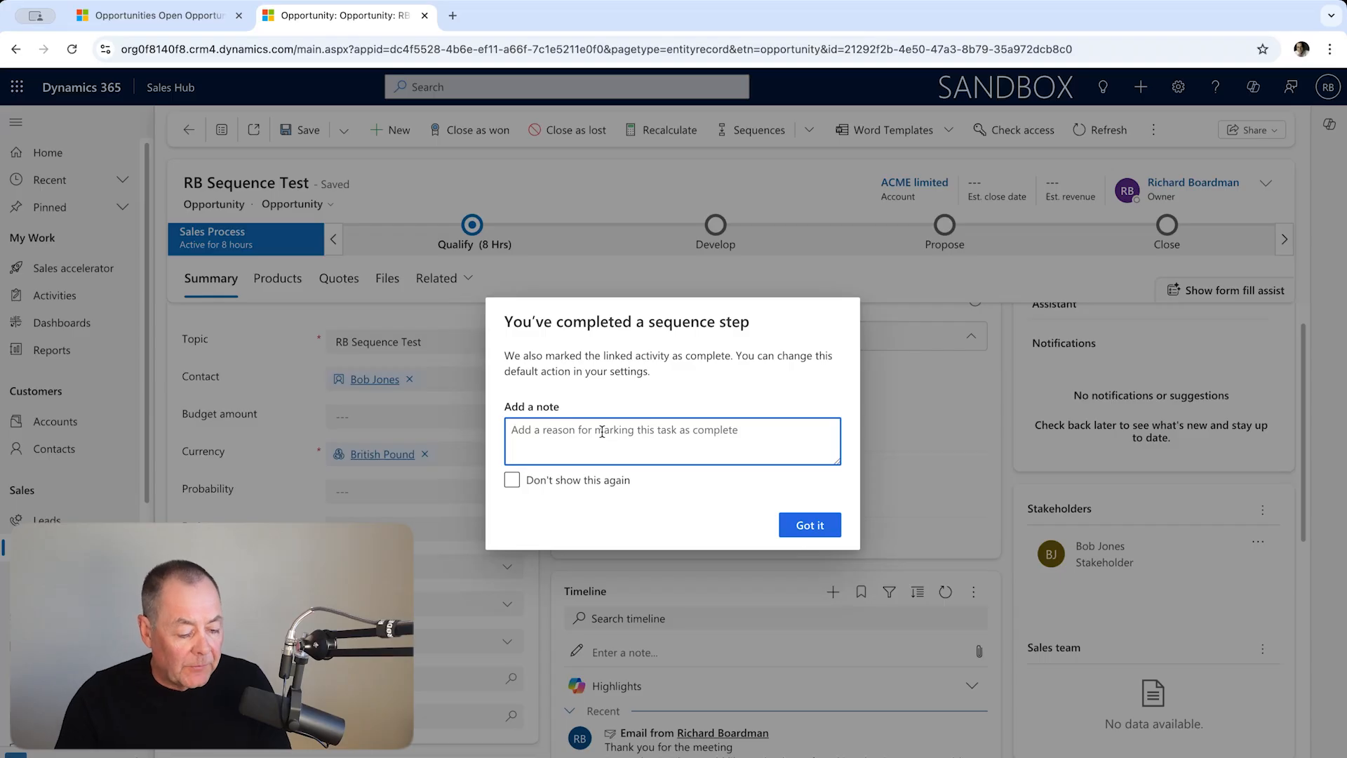
pyautogui.write('t')
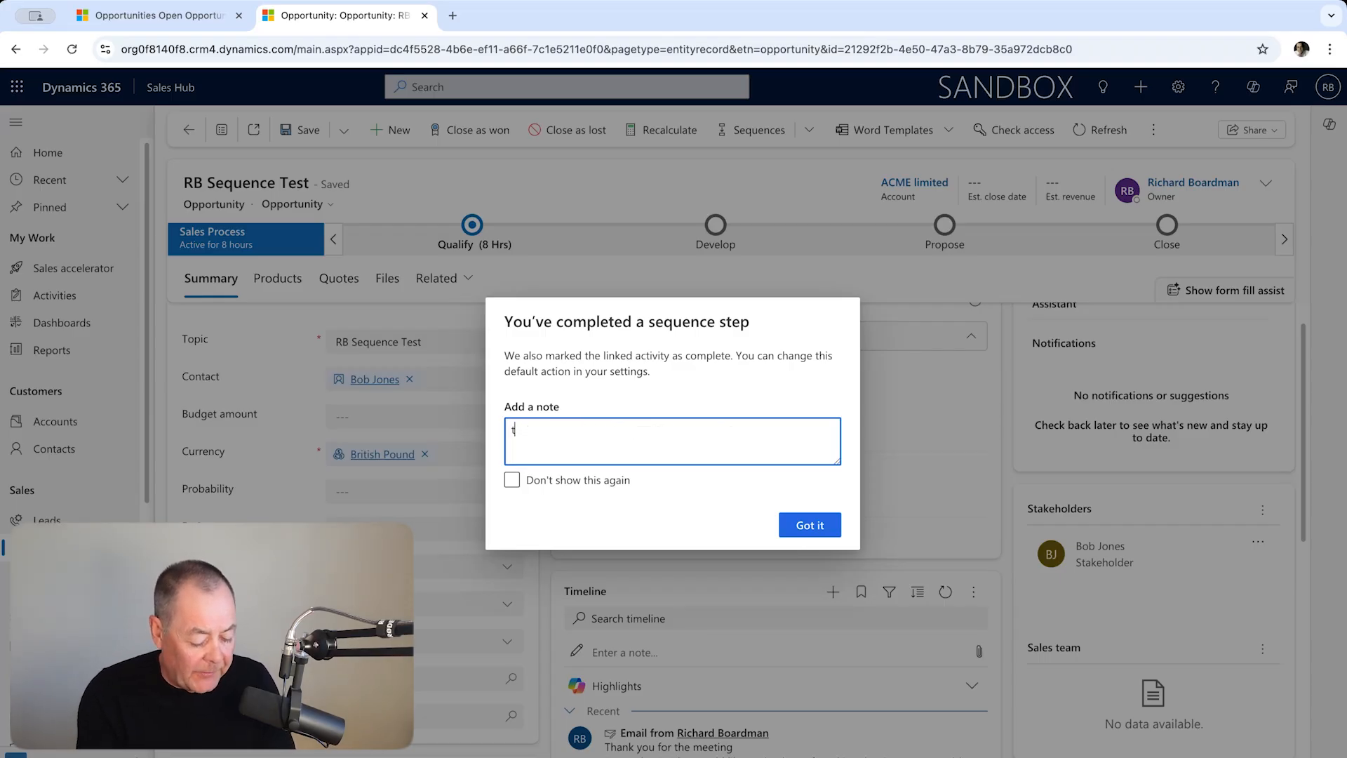
pyautogui.write('his went well')
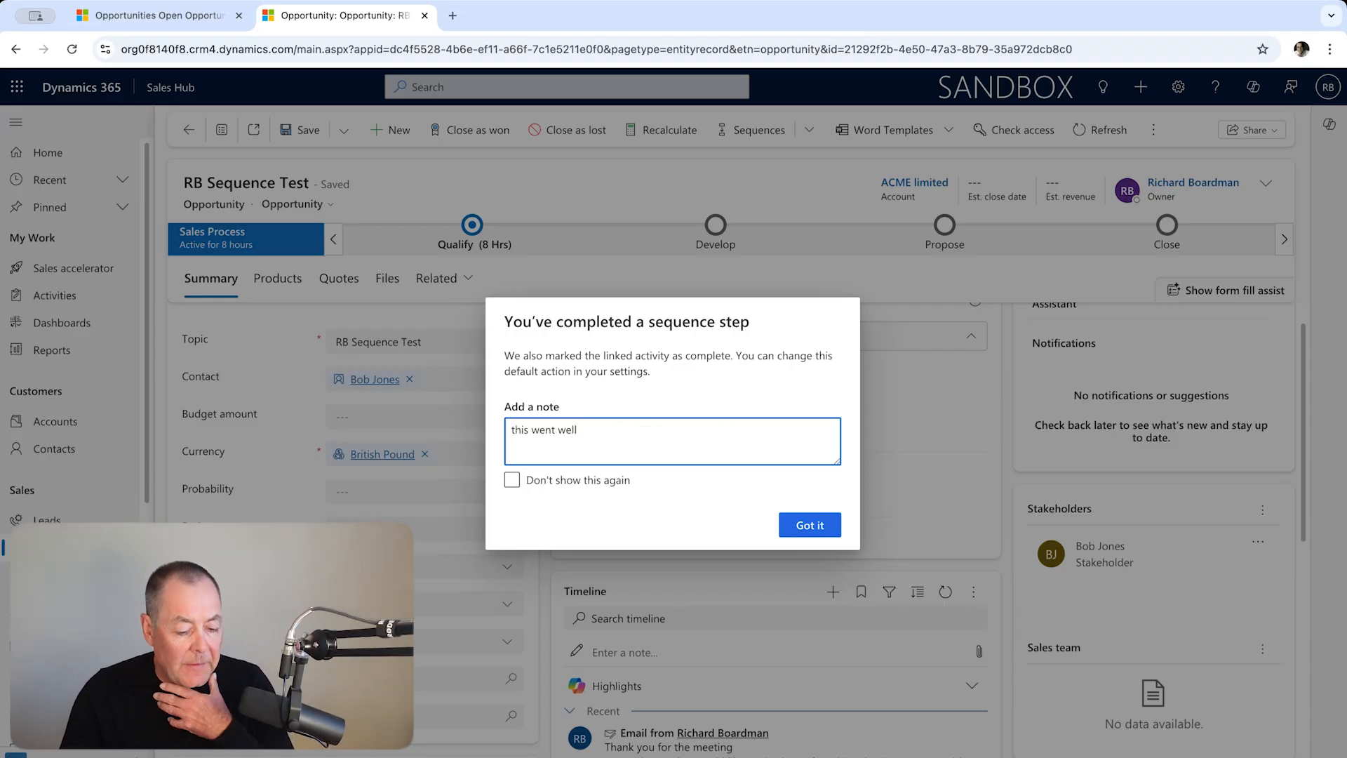
pyautogui.click(814, 529)
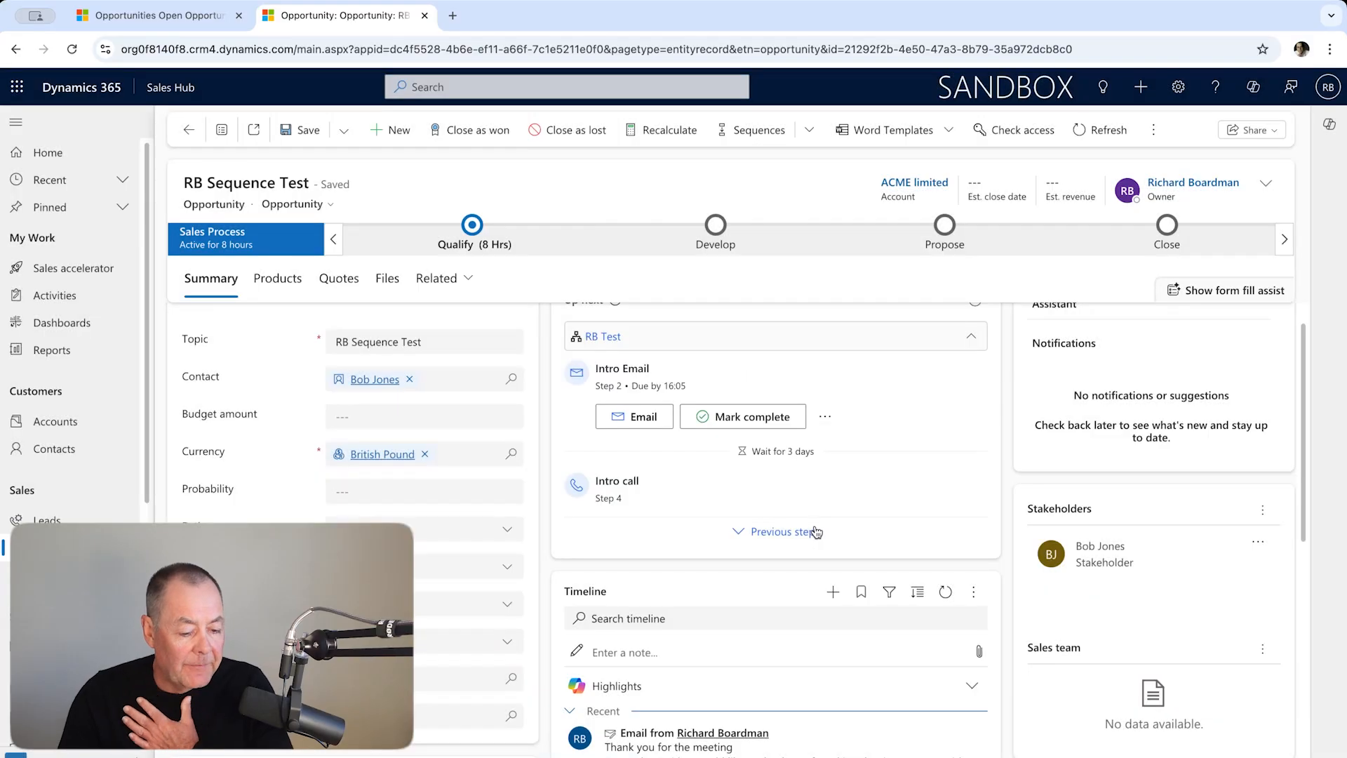
# Step: Open the Intro Email step's draft, review its recipient, subject and body text, and close it without sending
pyautogui.scroll(1, 807, 421)
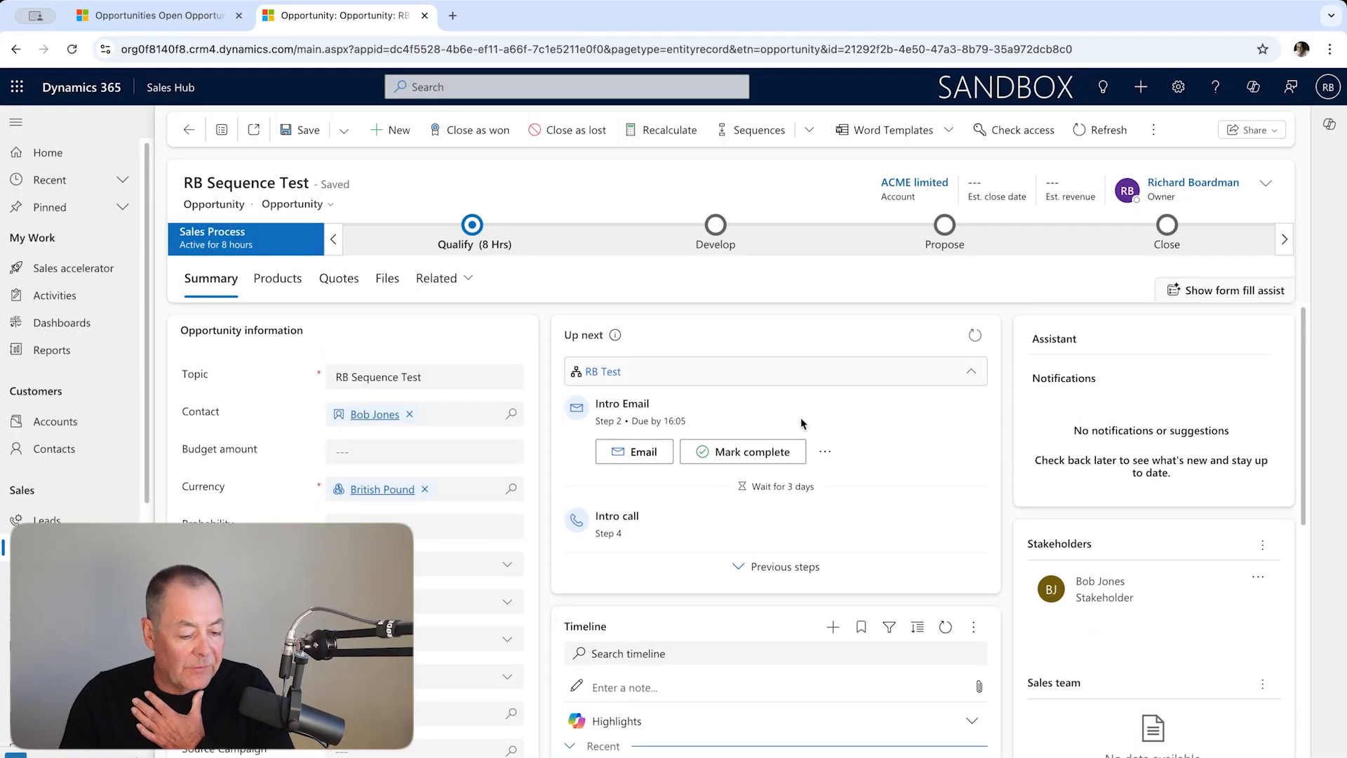
pyautogui.click(644, 452)
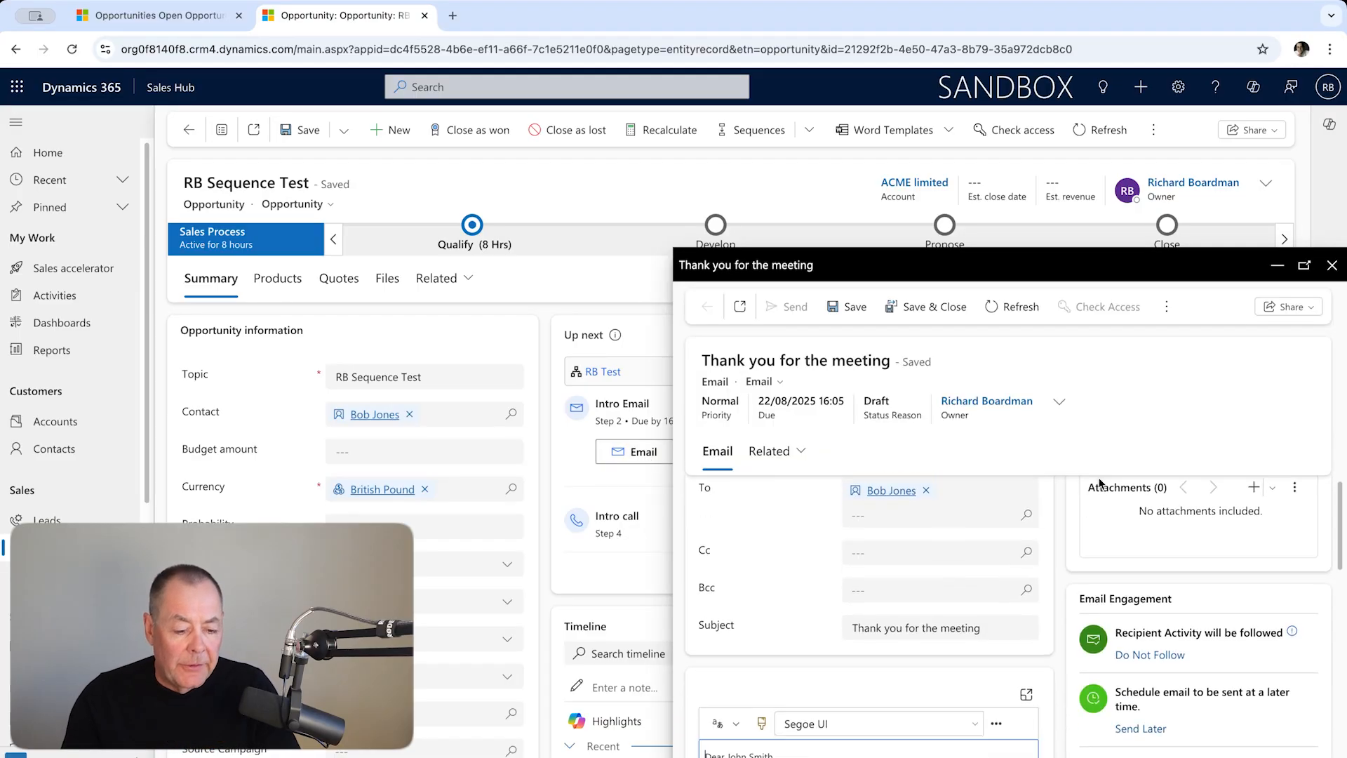
pyautogui.scroll(-3, 1099, 484)
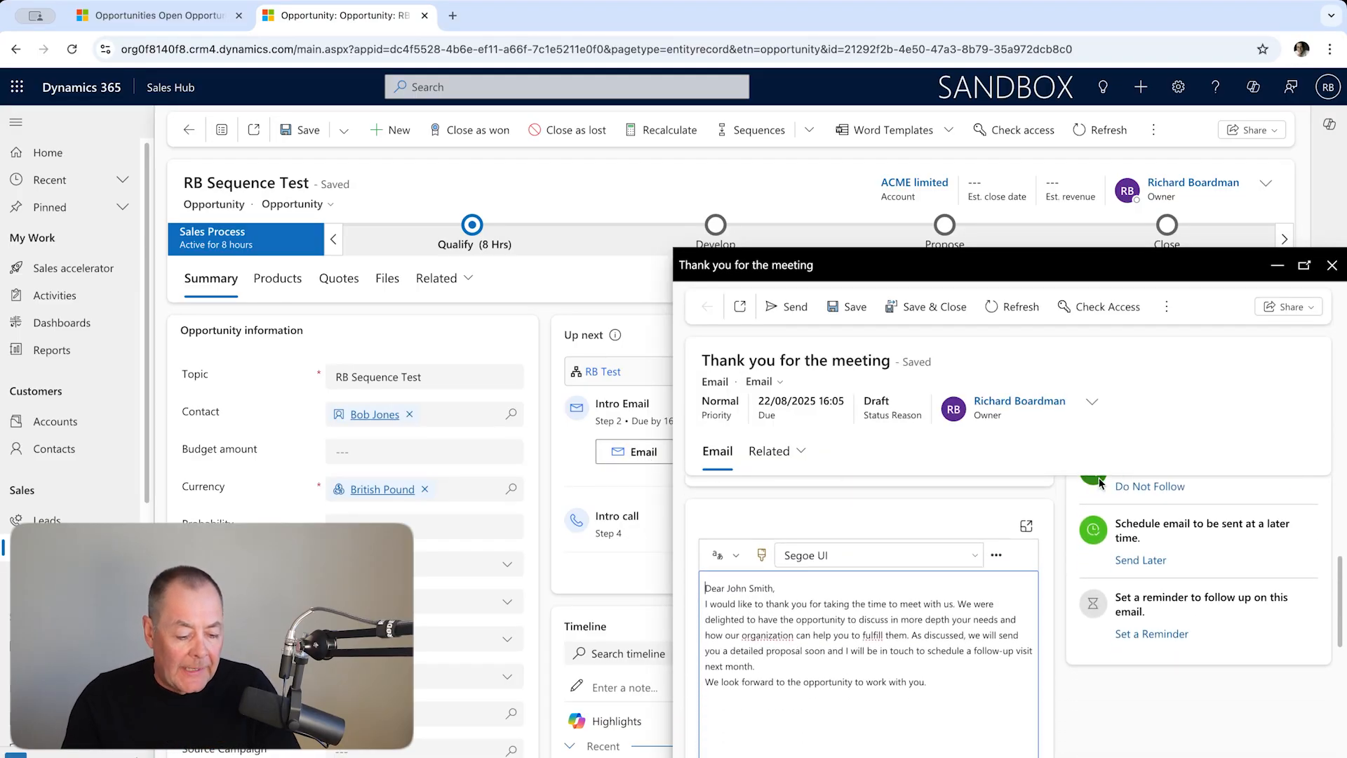
pyautogui.scroll(-1, 1098, 484)
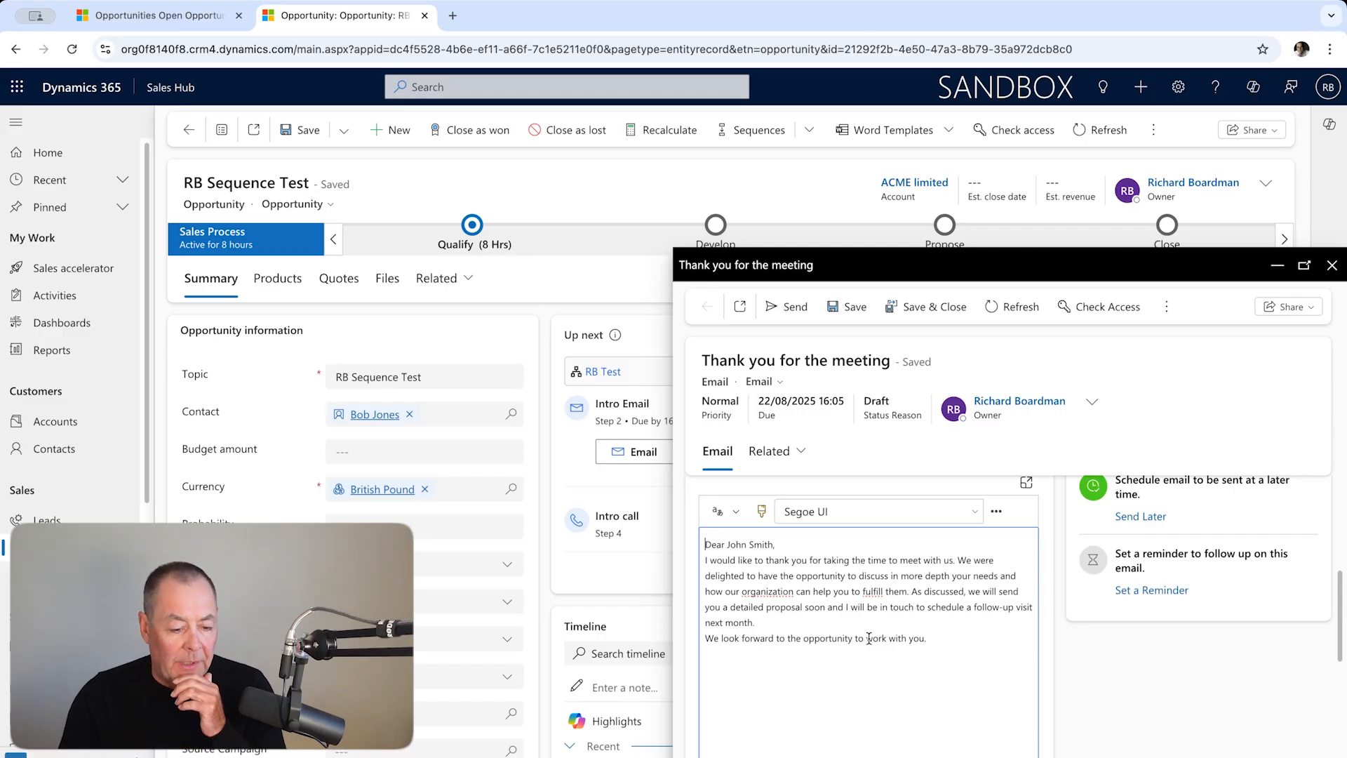
pyautogui.click(1331, 266)
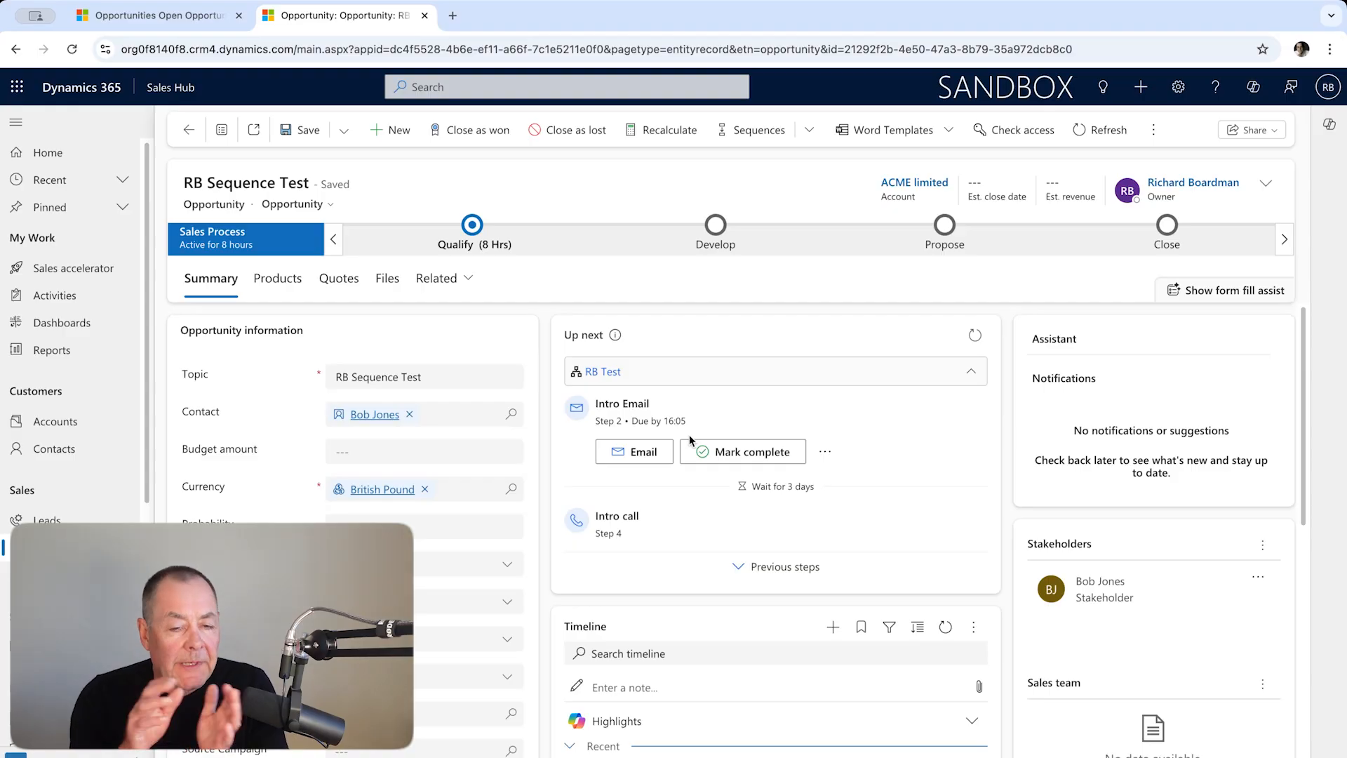